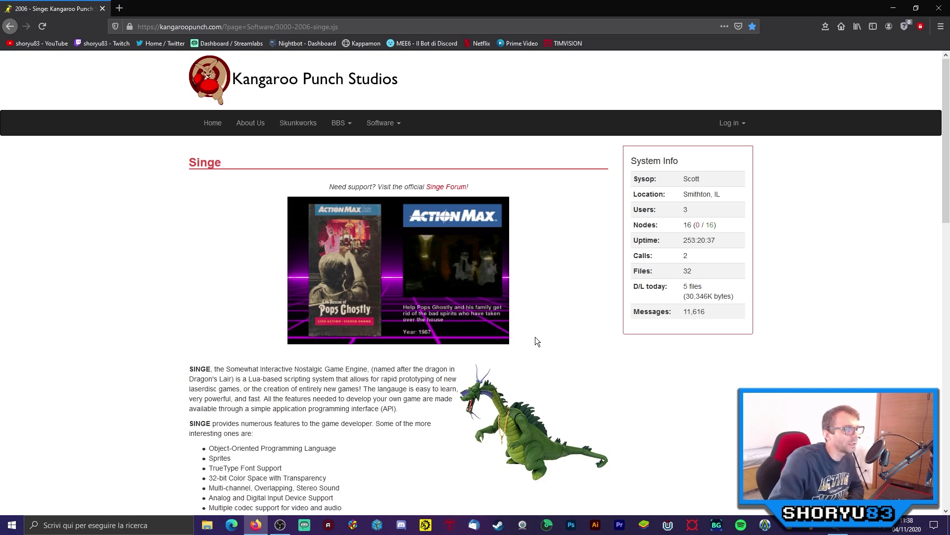
- Look through the Singe page, from the engine description down to the list of available downloads
scroll(465, 287, "down", 4)
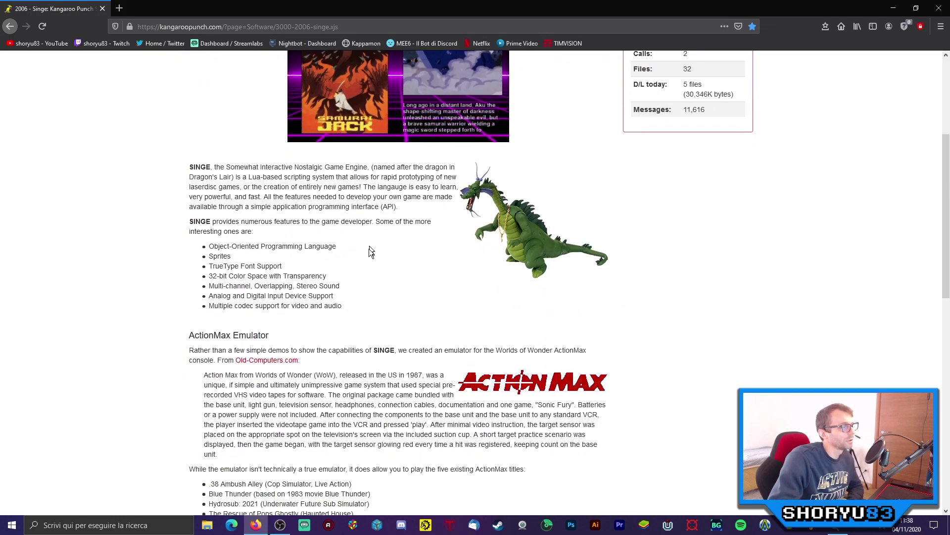
scroll(369, 250, "down", 6)
scroll(315, 246, "up", 7)
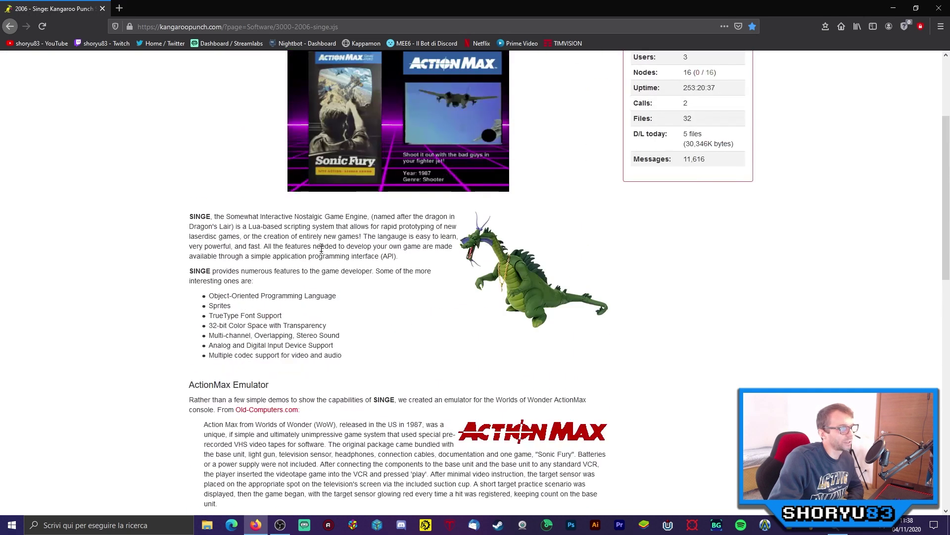
scroll(321, 250, "down", 8)
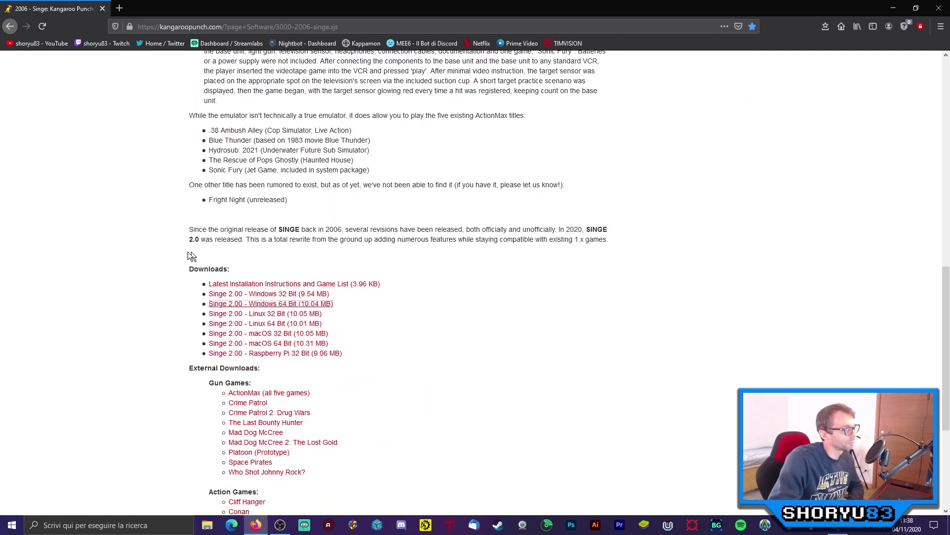
left_click_drag(229, 292, 304, 299)
left_click(140, 282)
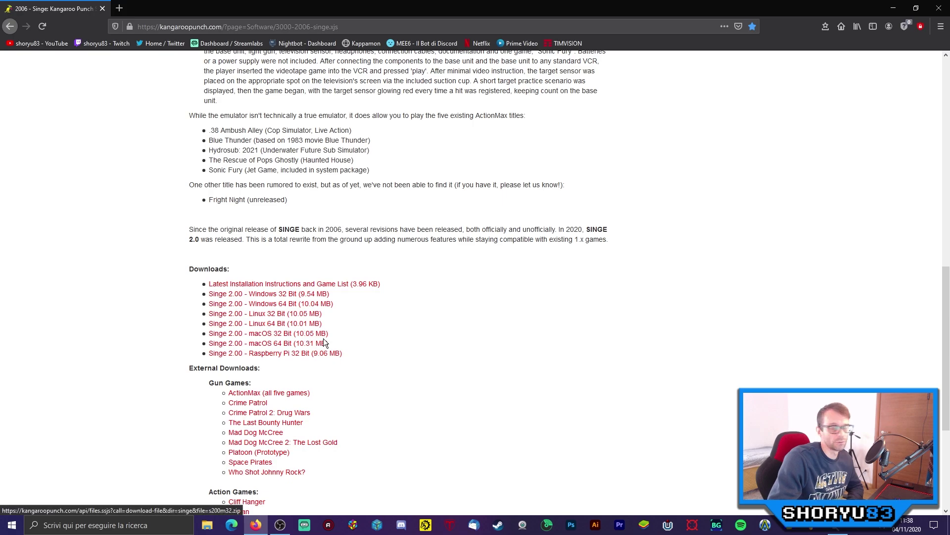
scroll(324, 340, "up", 15)
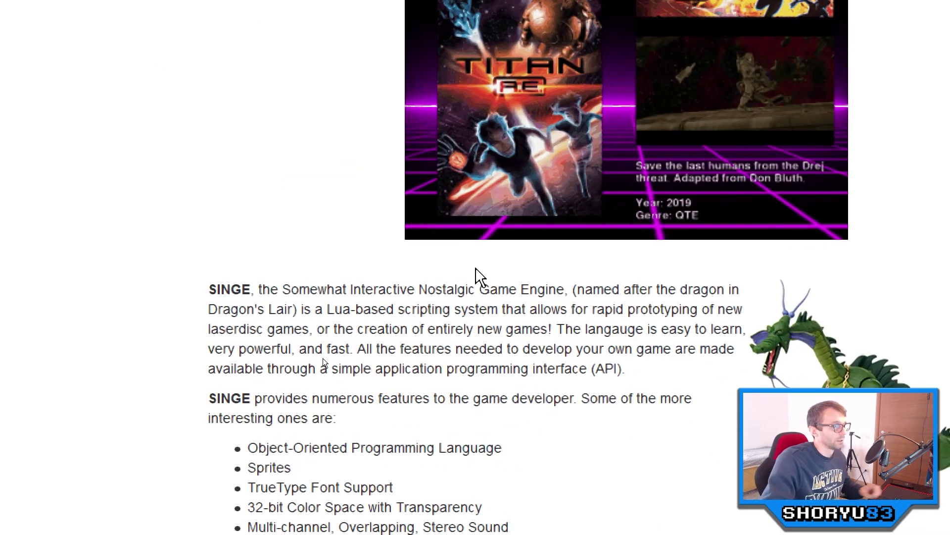
- Download Singe 2.00 - Windows 64 Bit, adding it as a duplicate with a numbered file name
scroll(322, 359, "down", 5)
scroll(478, 278, "down", 9)
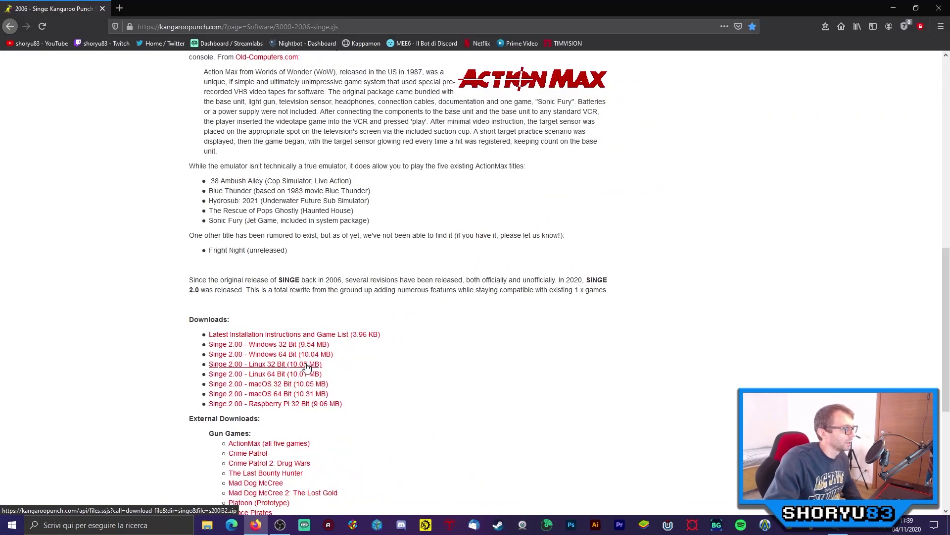
left_click(297, 355)
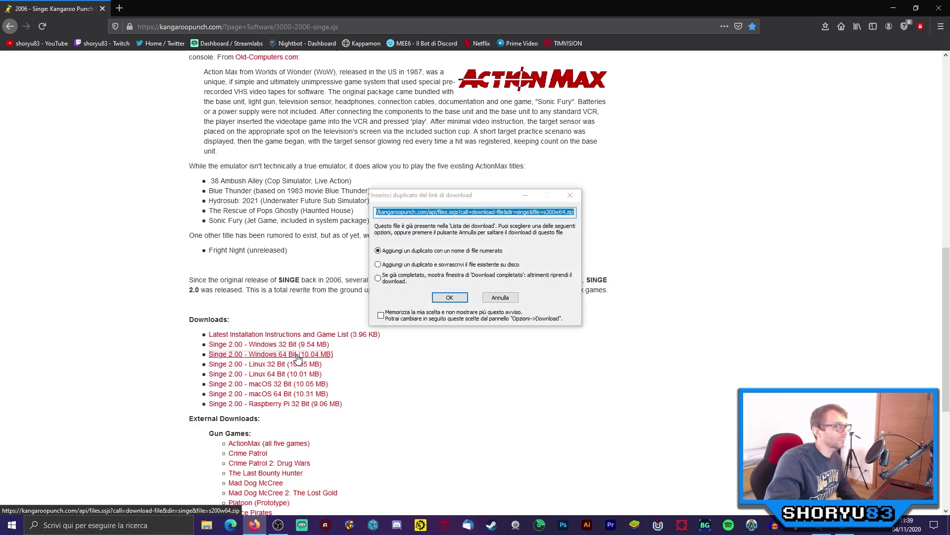
left_click(457, 298)
left_click(460, 304)
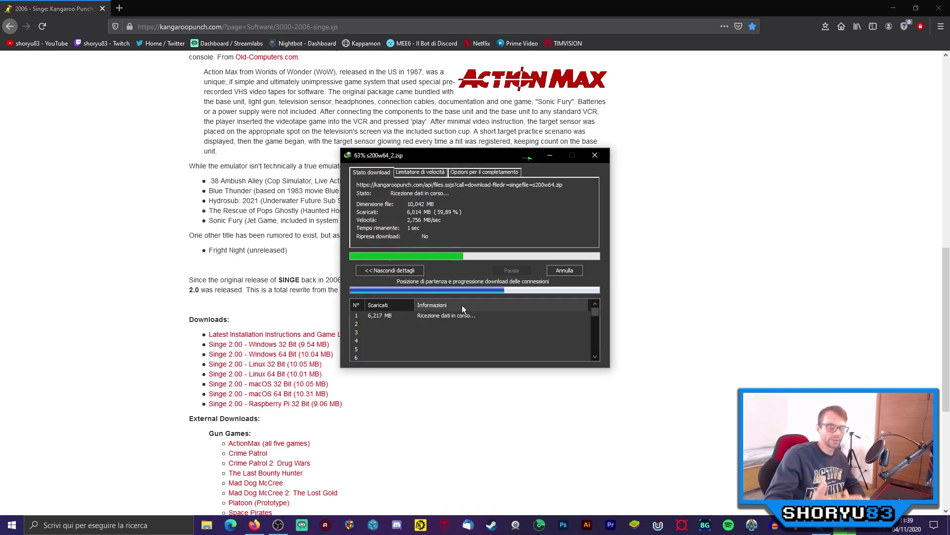
- Open the download folder, put a copy of s200w64_2.zip on the desktop and place it in the empty upper middle area
left_click(499, 291)
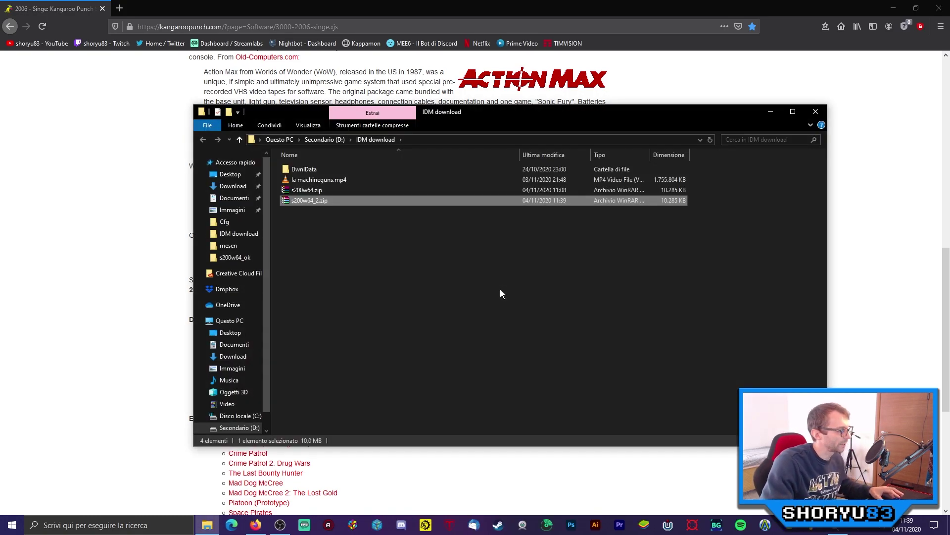
left_click(816, 112)
left_click(894, 8)
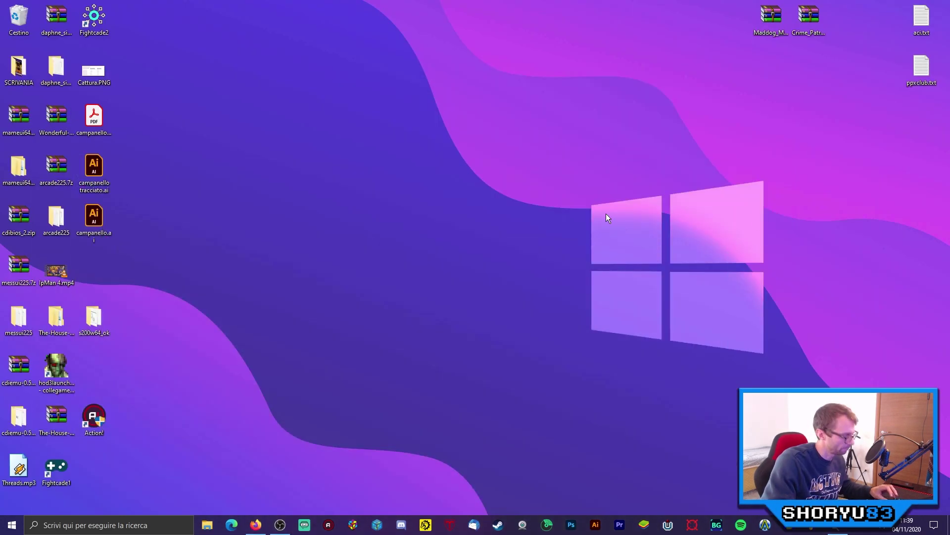
key("ctrl+v")
left_click_drag(94, 265, 511, 115)
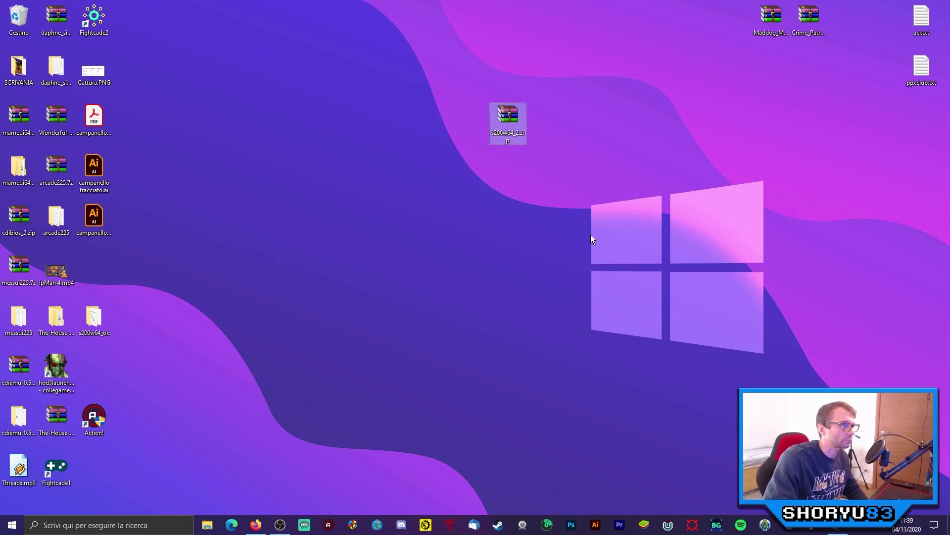
- Extract s200w64_2.zip into its own s200w64_2 folder and place the folder beside the archive on the desktop
right_click(509, 116)
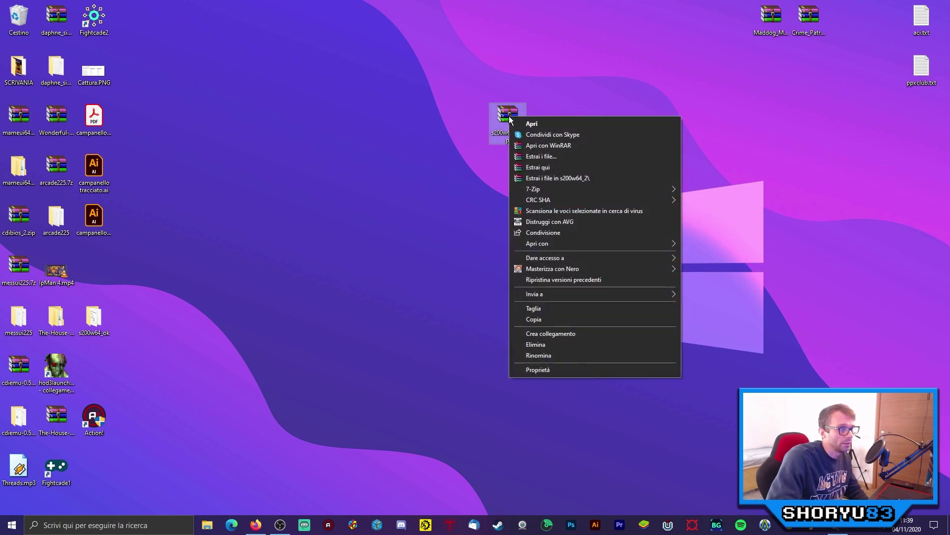
left_click(594, 179)
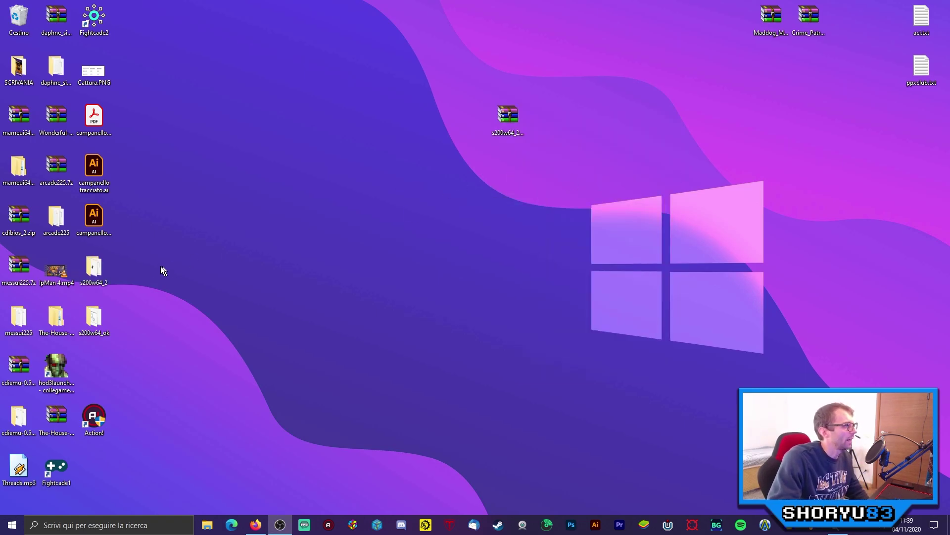
left_click_drag(619, 132, 557, 134)
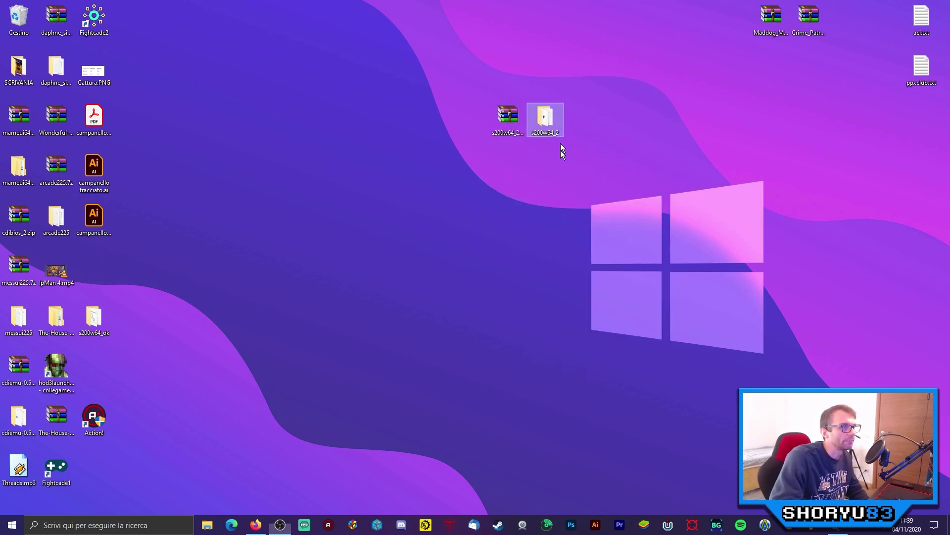
- Run Singe-v2.00-Windows-x86_64.exe from the s200w64_2 folder to generate its support files, and close the console window
double_click(549, 118)
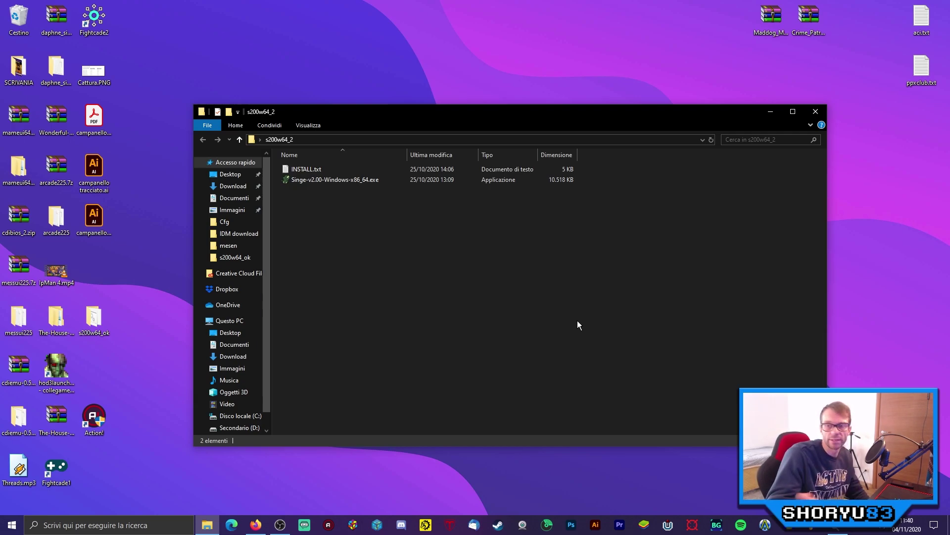
double_click(346, 182)
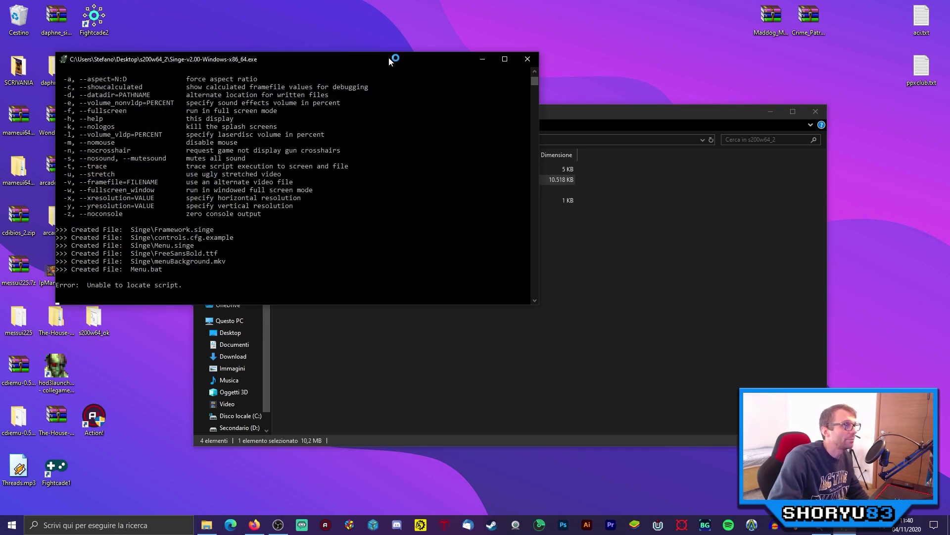
left_click_drag(390, 58, 802, 89)
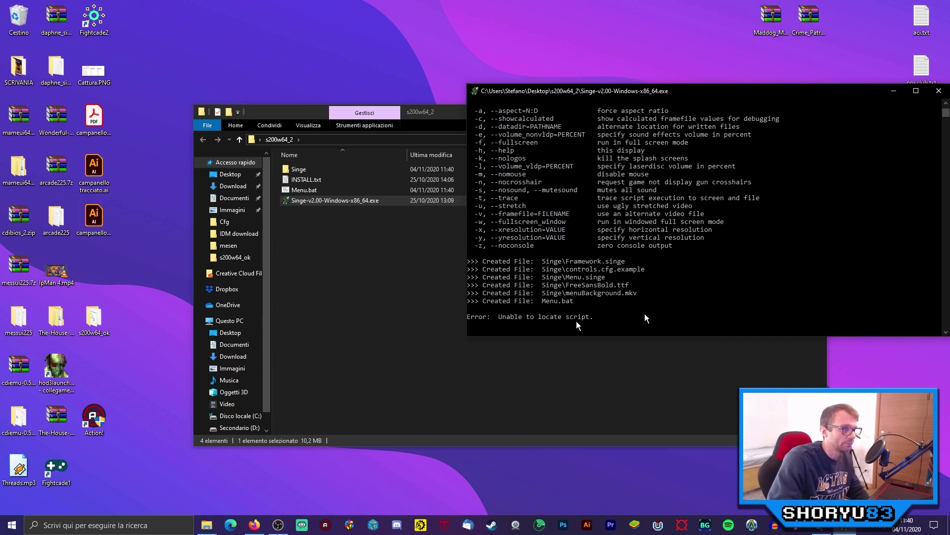
left_click_drag(713, 90, 622, 100)
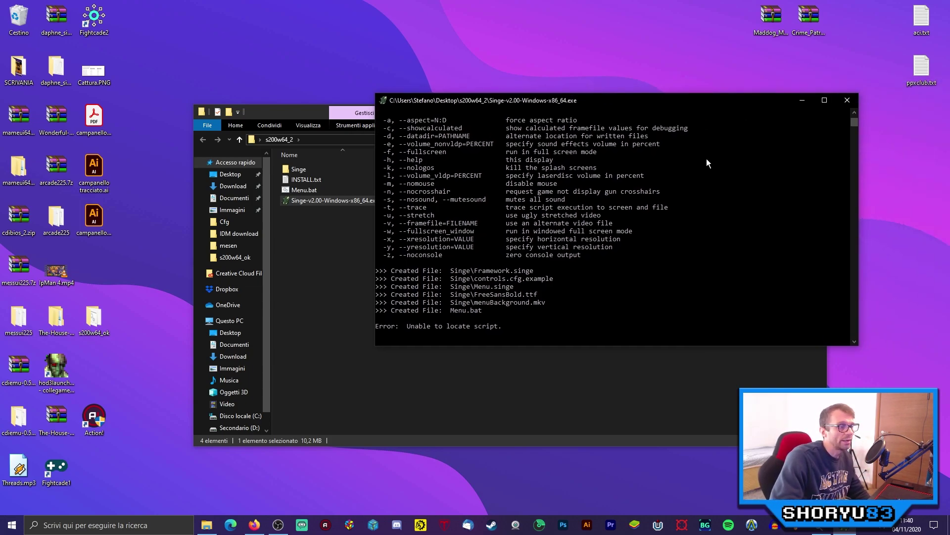
left_click(848, 101)
- Examine the contents of the generated Singe subfolder, return to s200w64_2 and minimise the folder window
right_click(525, 315)
left_click(411, 296)
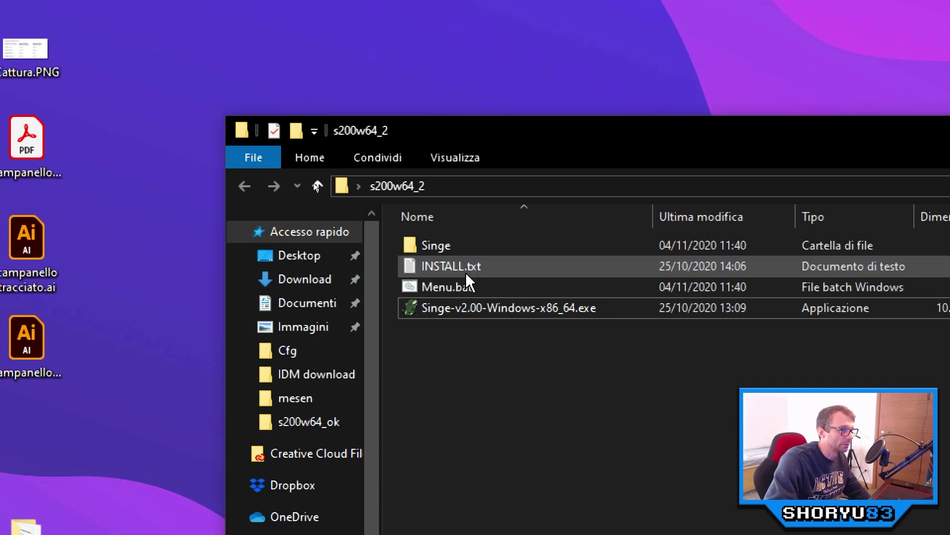
double_click(454, 246)
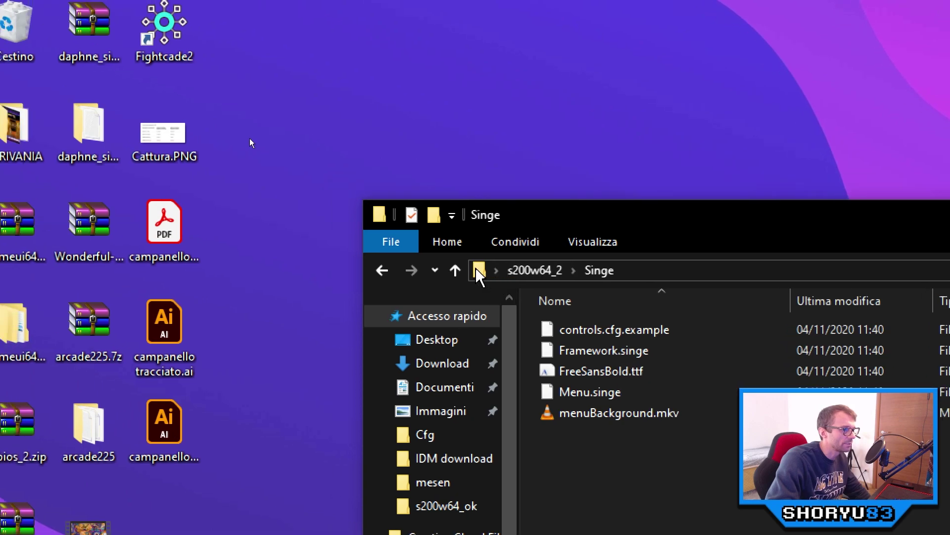
left_click(302, 203)
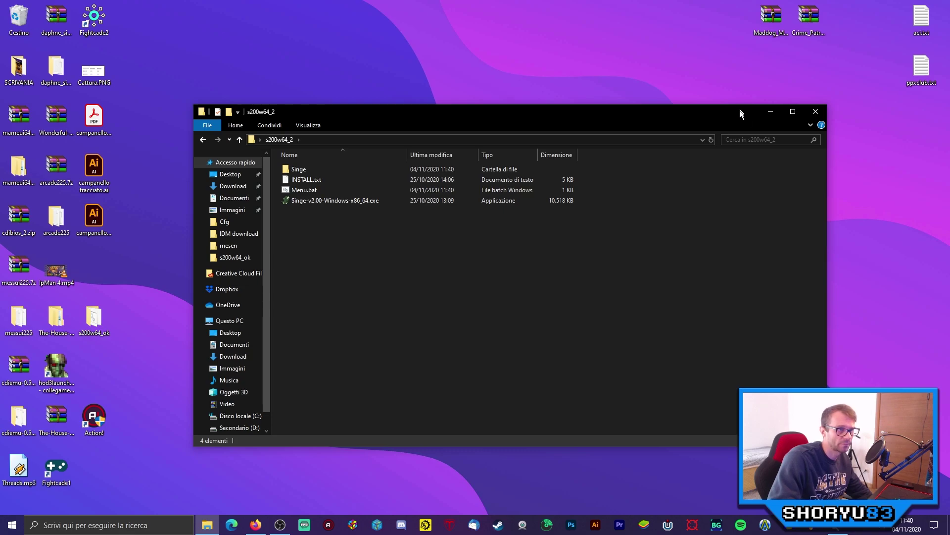
left_click_drag(739, 110, 747, 85)
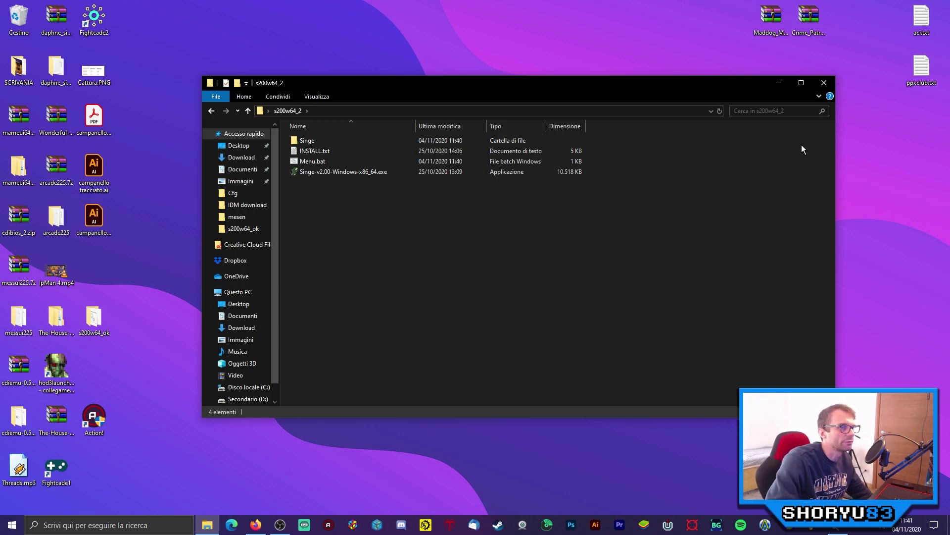
left_click_drag(727, 89, 701, 74)
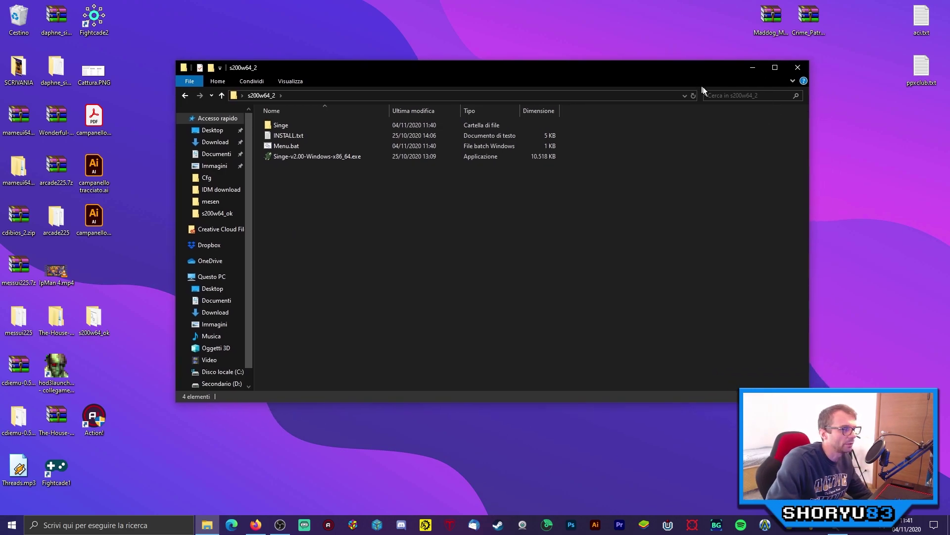
left_click(753, 69)
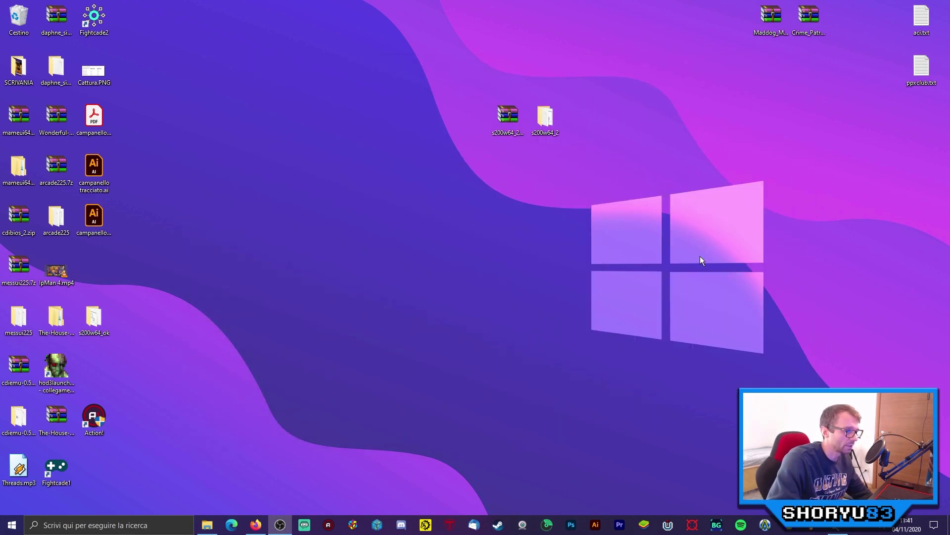
- Return to the Singe page in Firefox and review the External Downloads lists of gun games and action games
left_click(256, 526)
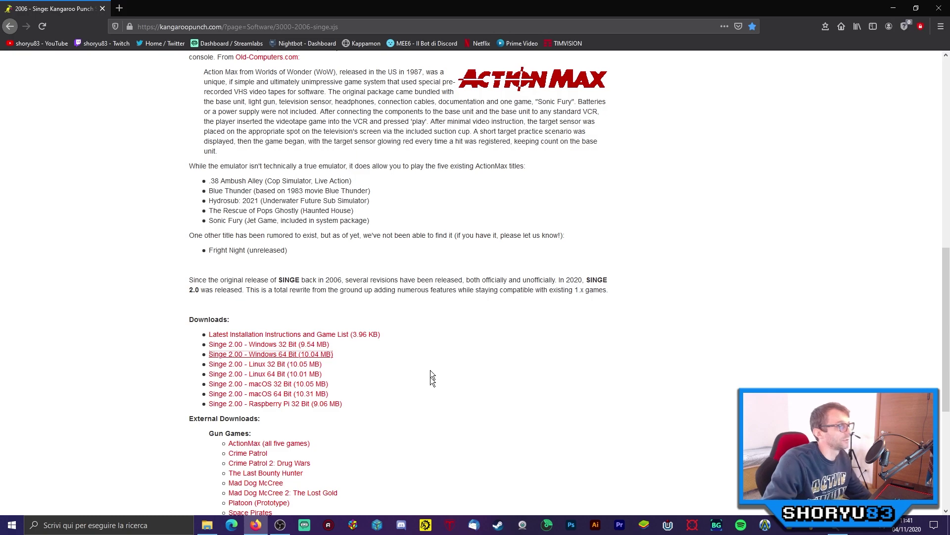
scroll(385, 277, "up", 3)
scroll(402, 205, "up", 4)
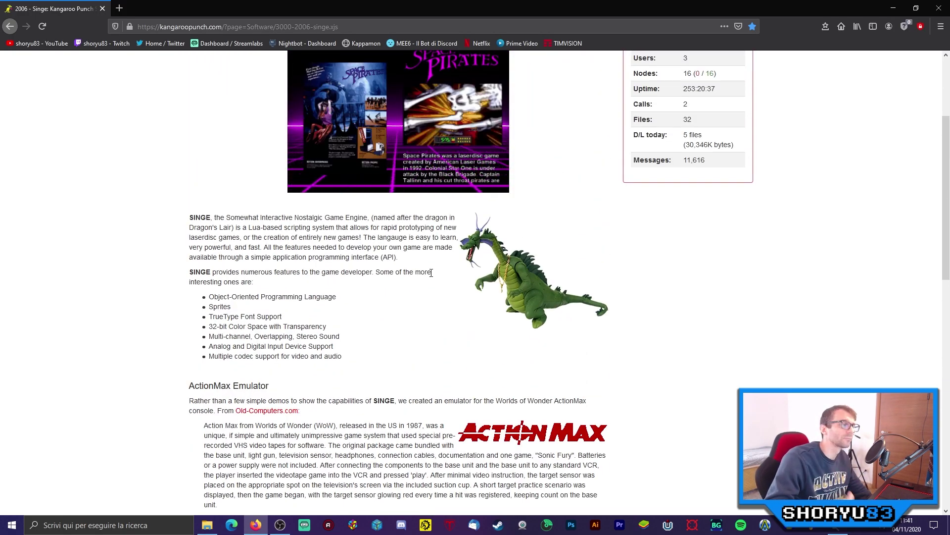
scroll(431, 272, "down", 7)
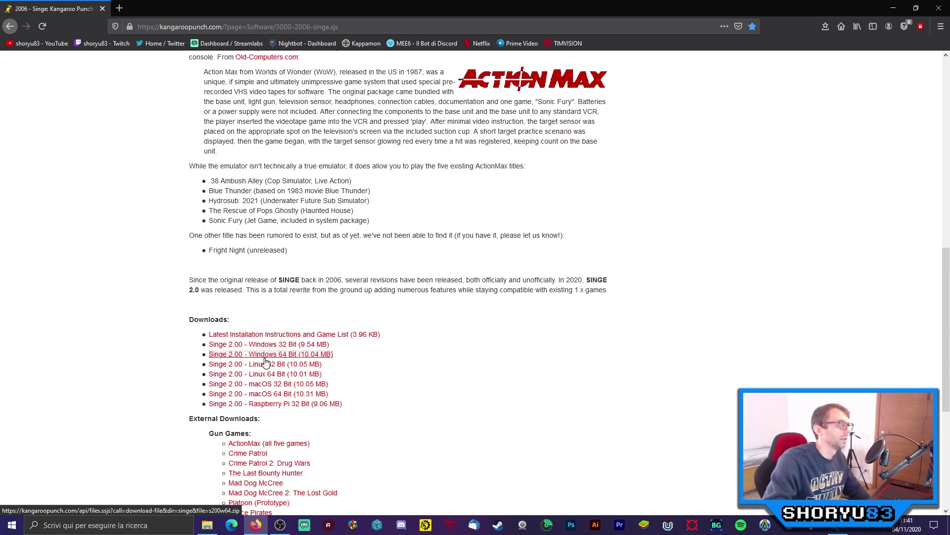
scroll(266, 362, "down", 2)
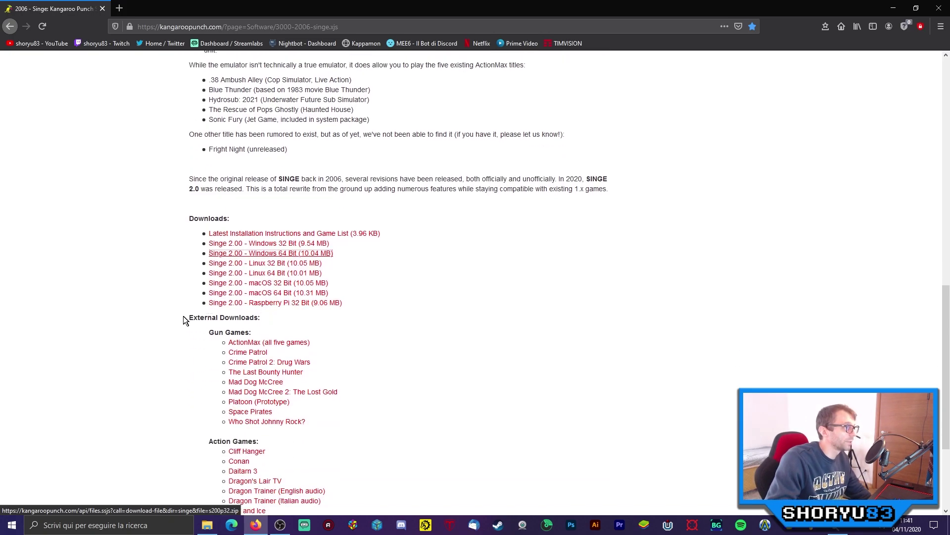
left_click_drag(183, 315, 278, 319)
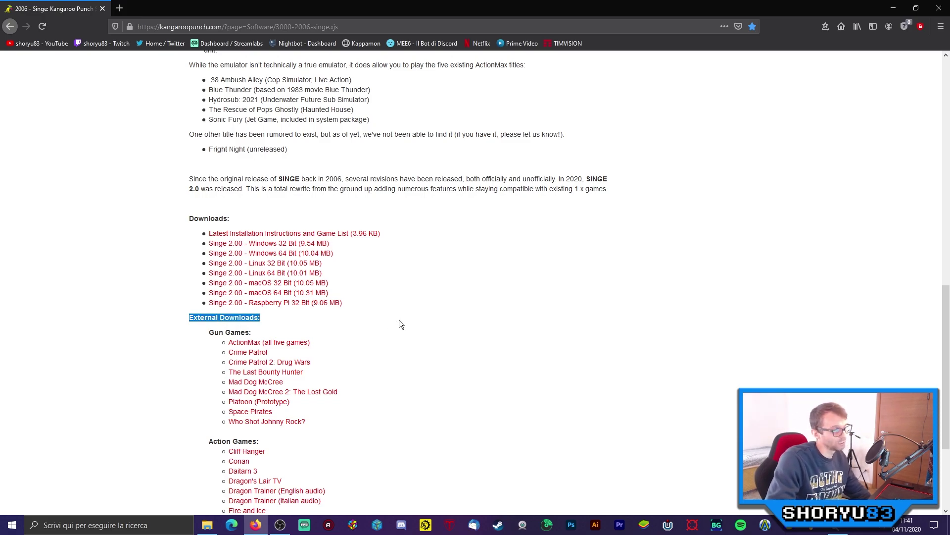
scroll(399, 320, "down", 3)
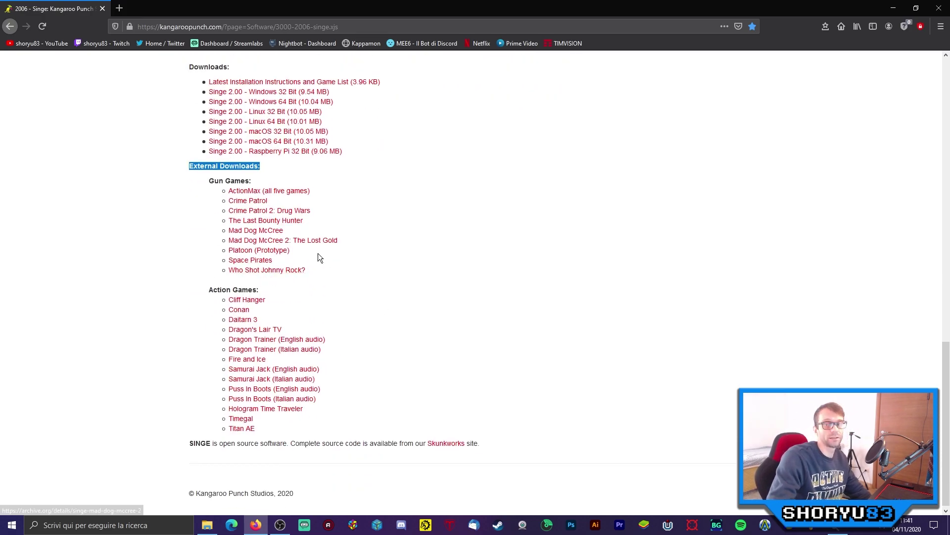
left_click(425, 287)
left_click_drag(367, 275, 334, 276)
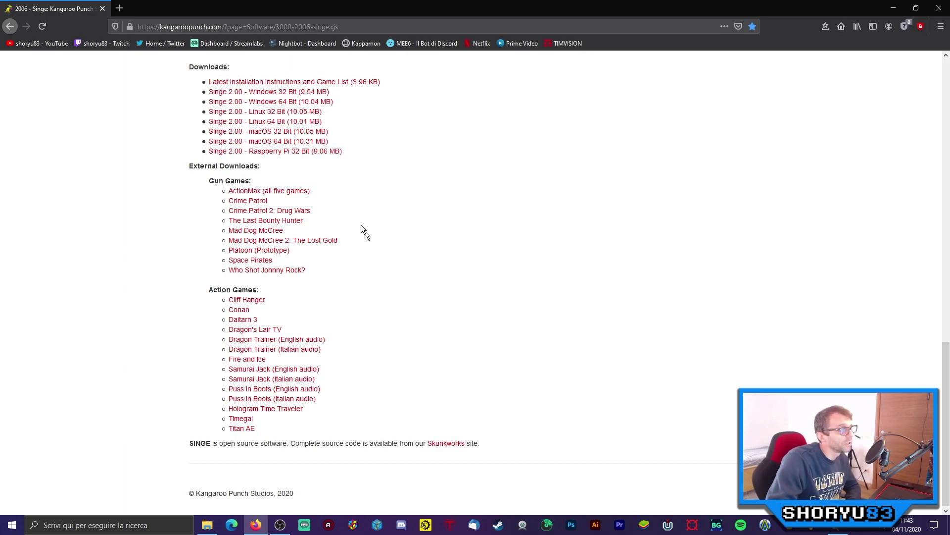
- Open the Internet Archive page for Mad Dog McCree, request its 7Z download, cancel it and close the page
left_click(256, 230)
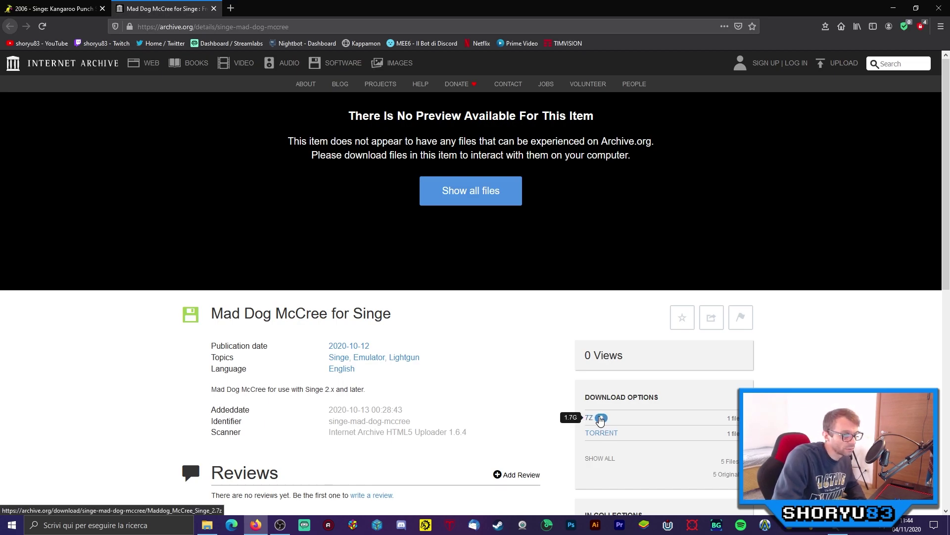
left_click(601, 420)
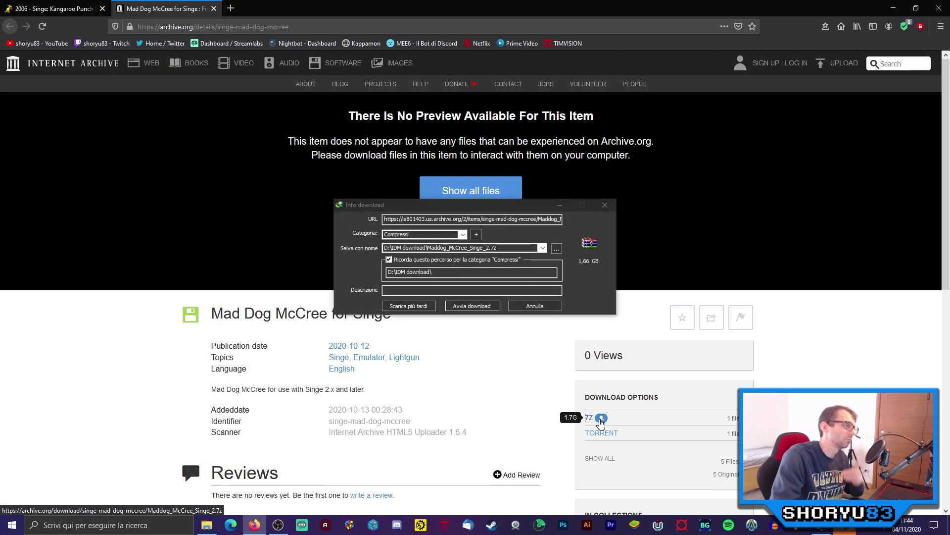
left_click_drag(527, 207, 547, 223)
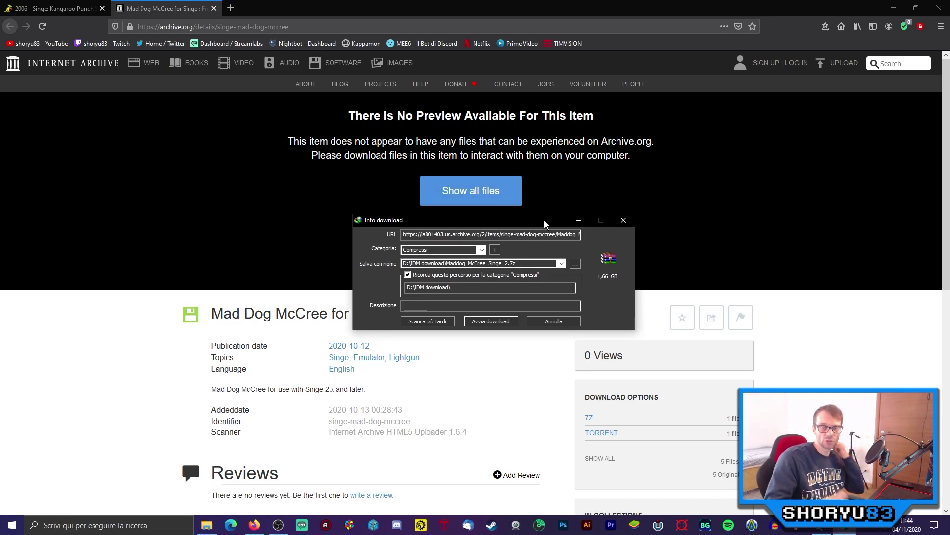
left_click_drag(531, 224, 528, 222)
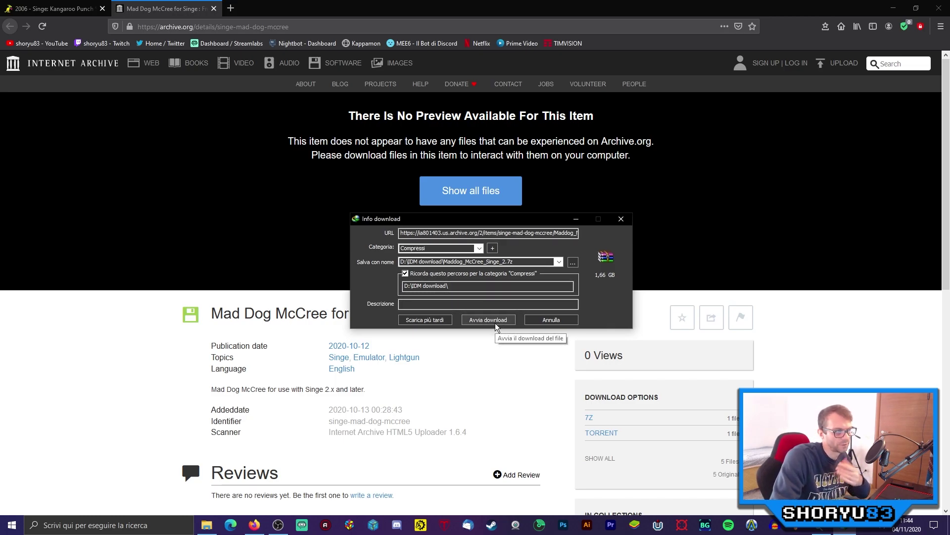
left_click(552, 320)
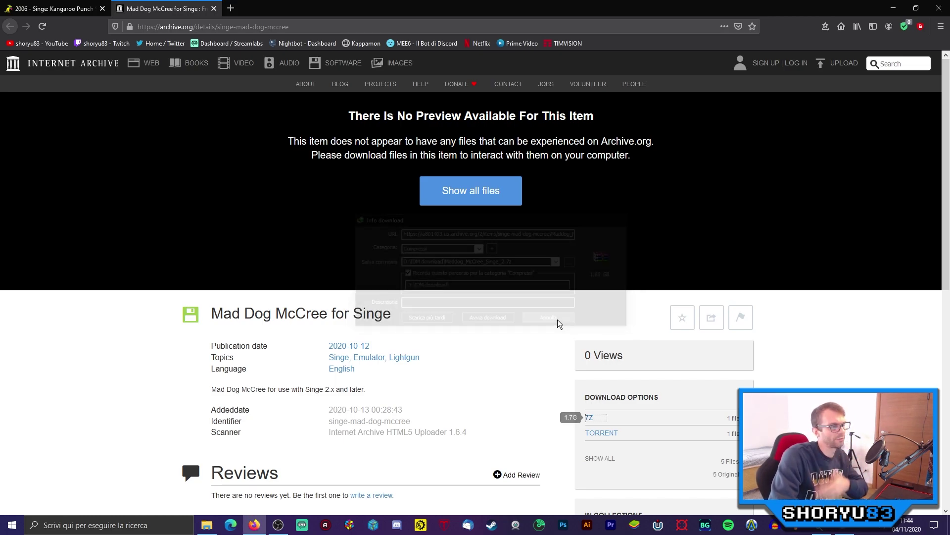
left_click(215, 9)
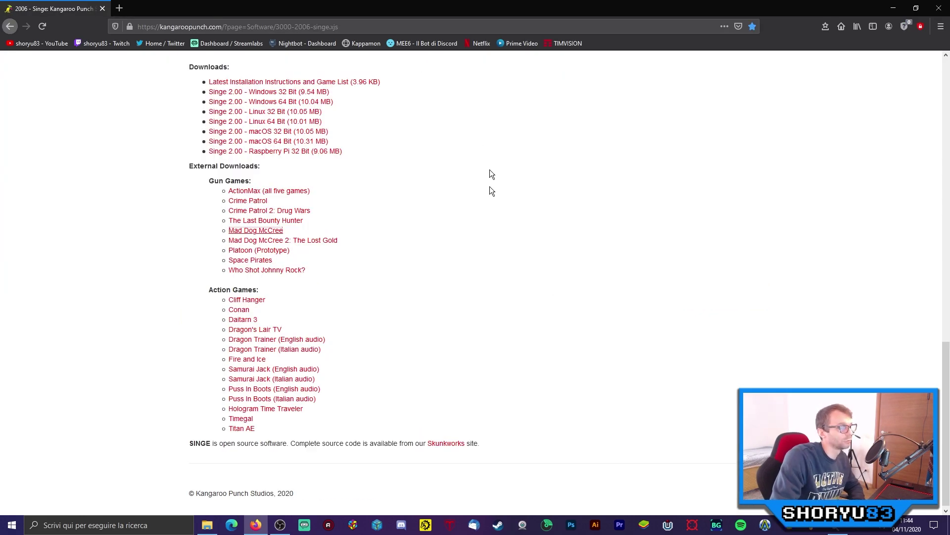
- Open the Crime Patrol page, request its 7Z download, cancel it without adding an exclusion, return to the Singe page and minimise the browser
left_click(257, 202)
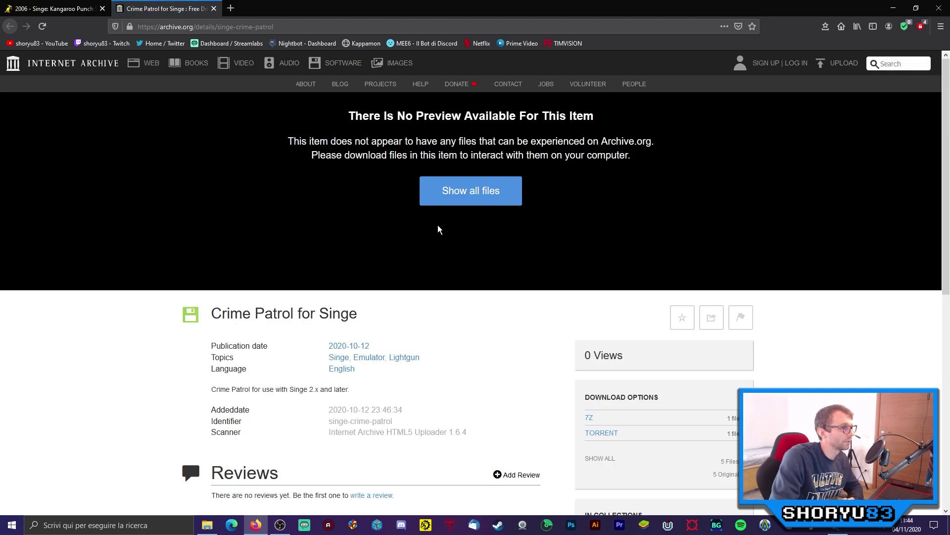
scroll(475, 265, "down", 2)
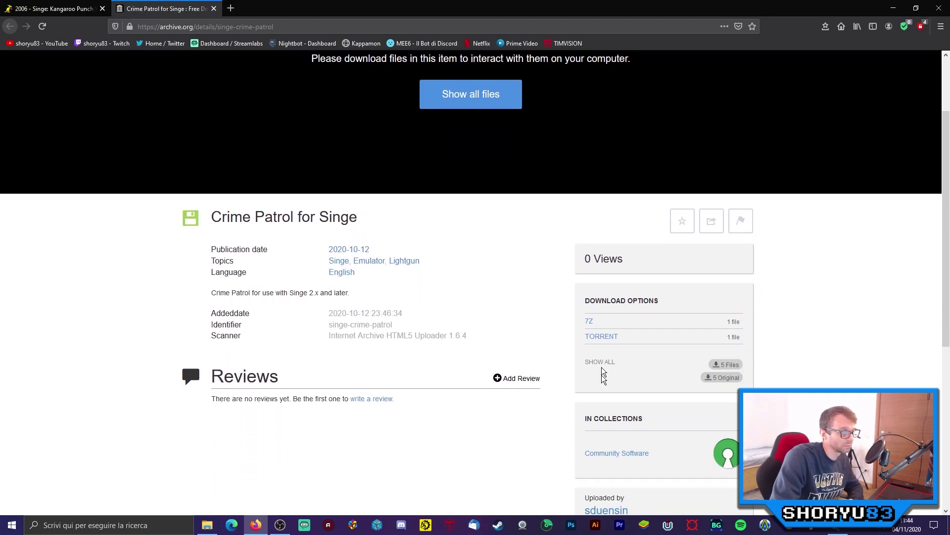
left_click(589, 319)
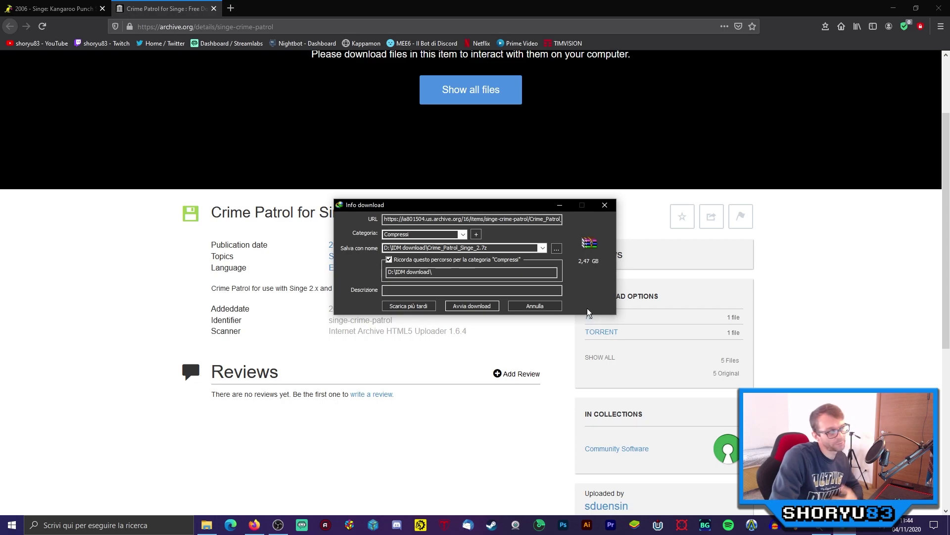
left_click(604, 205)
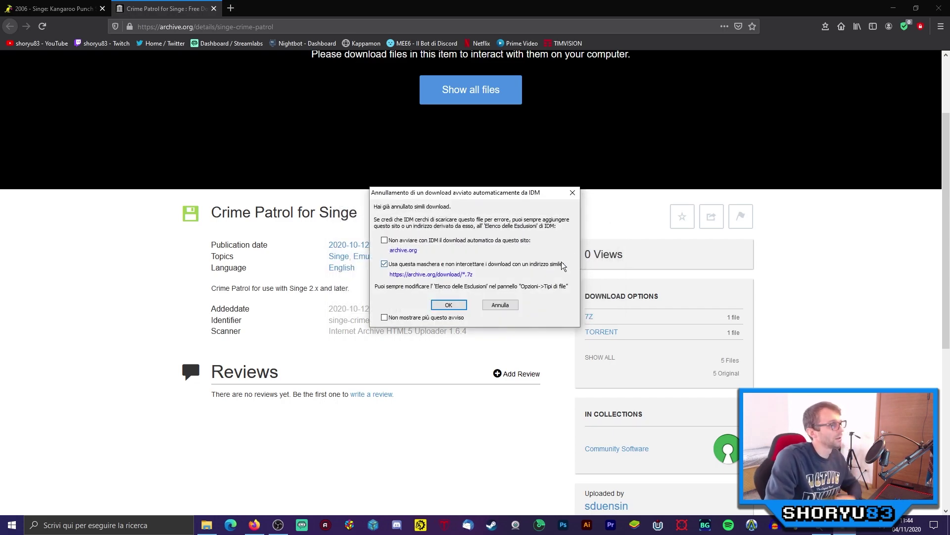
left_click(503, 307)
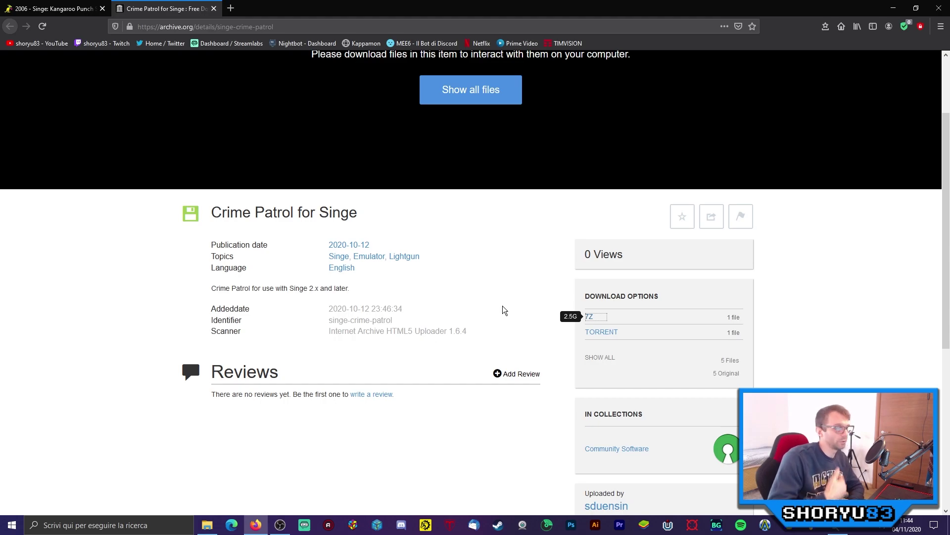
scroll(495, 303, "down", 5)
key("ctrl+Tab")
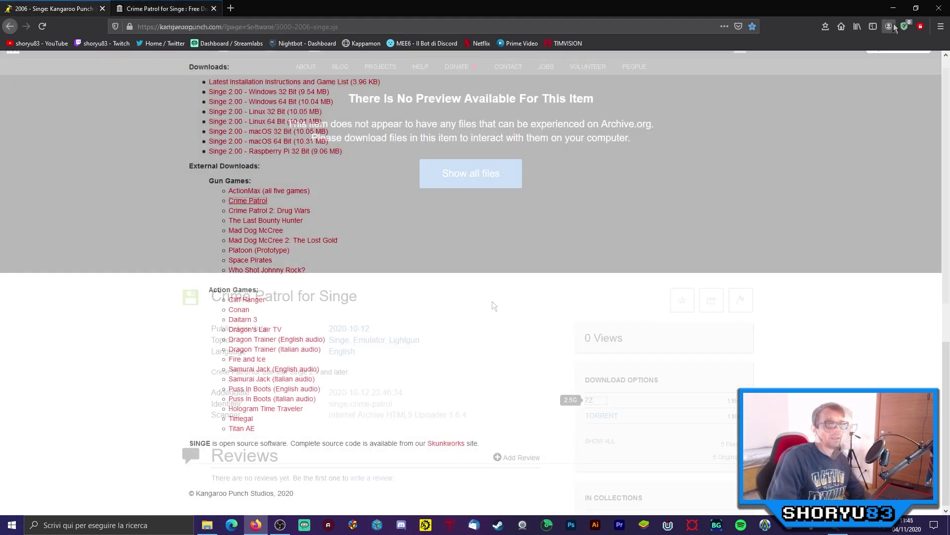
left_click(893, 9)
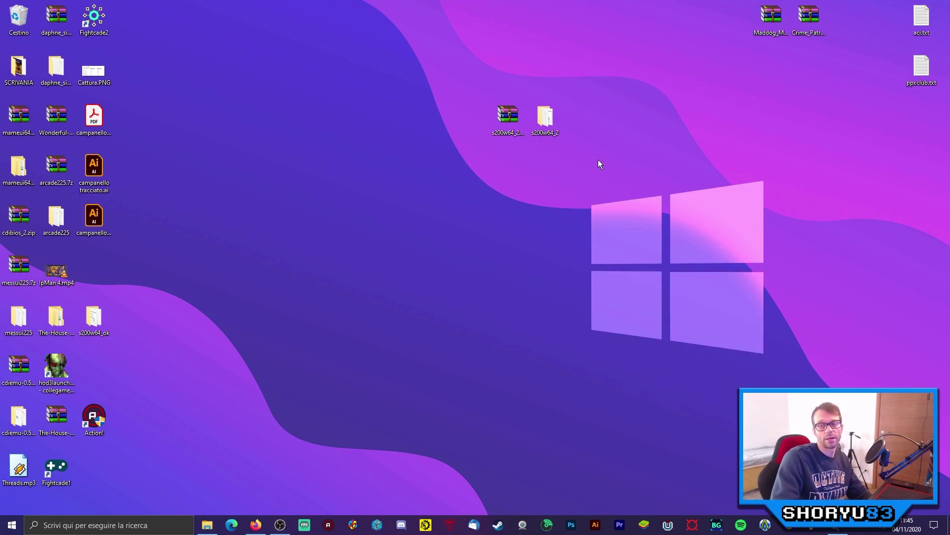
- Move Maddog_McCree_Singe_2.7z and Crime_Patrol_Singe_2.7z from the desktop into the s200w64_2 folder
double_click(551, 119)
left_click_drag(500, 68, 516, 191)
left_click_drag(826, 55, 362, 372)
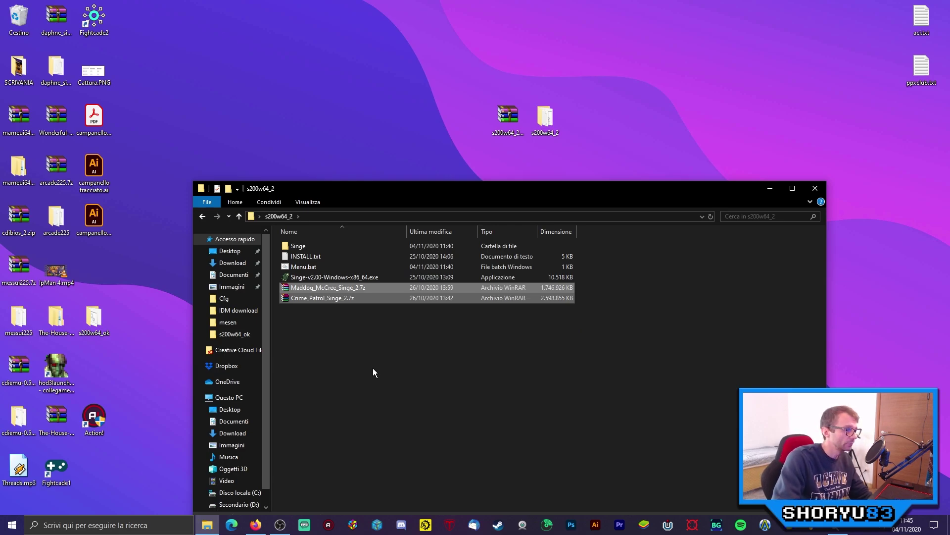
left_click(373, 367)
- Open Maddog_McCree_Singe_2.7z in WinRAR to inspect its top-level contents, dismiss the licence reminders and close the archive
left_click(327, 289)
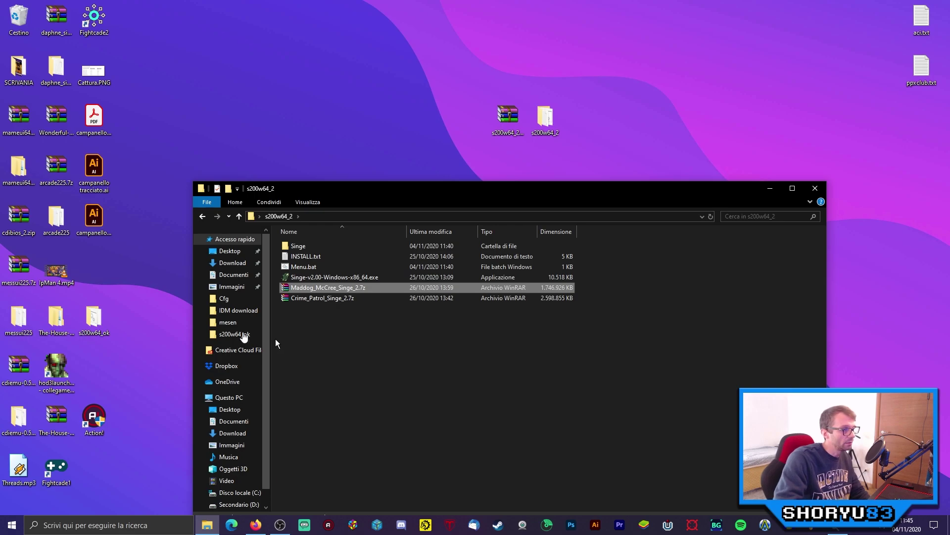
left_click(322, 299)
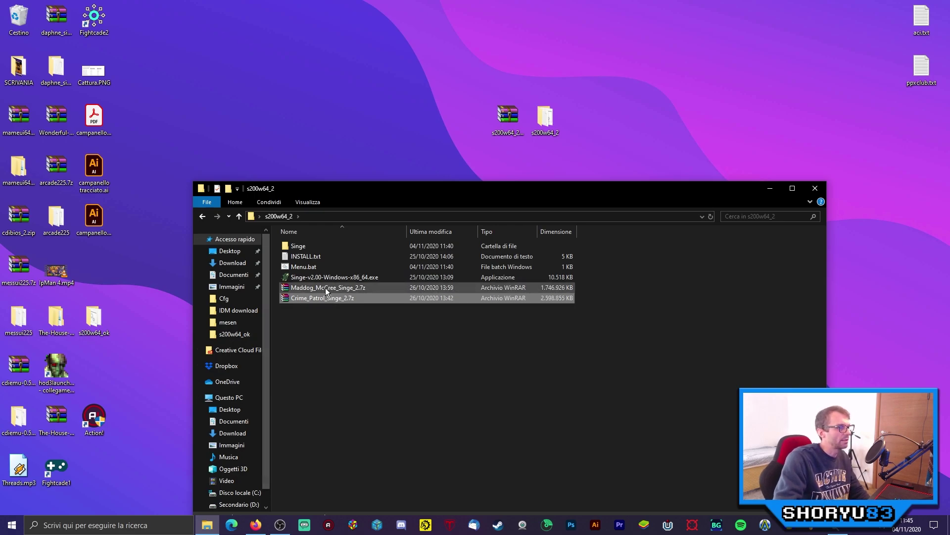
left_click(325, 287)
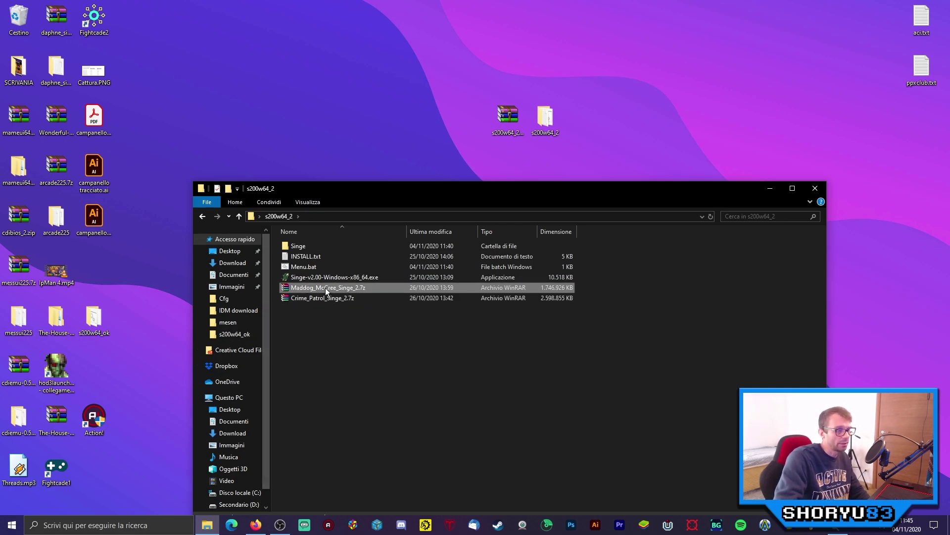
right_click(325, 287)
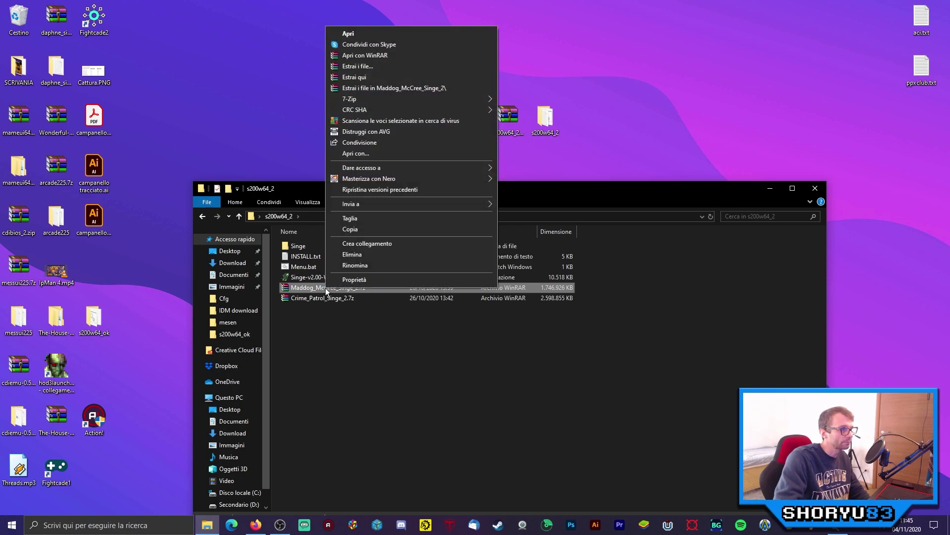
left_click(372, 77)
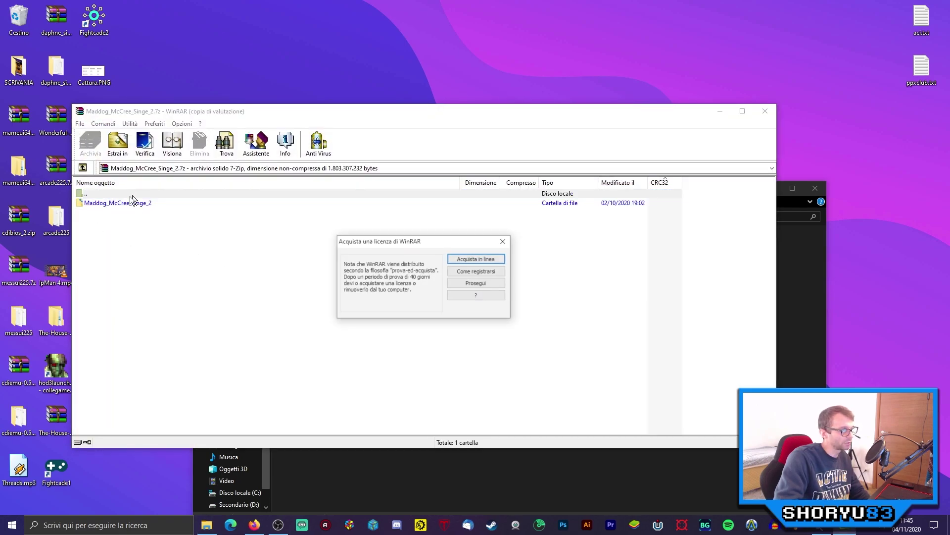
left_click(504, 241)
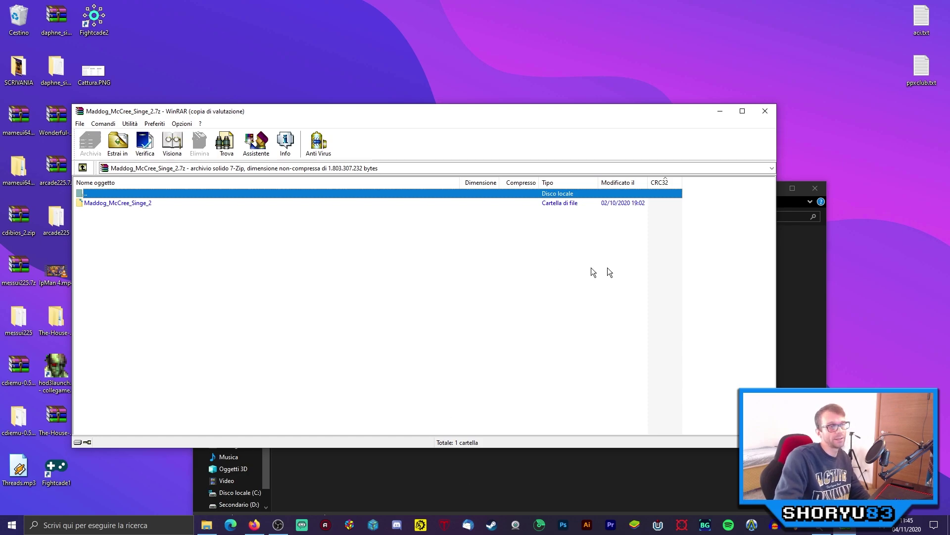
left_click(766, 110)
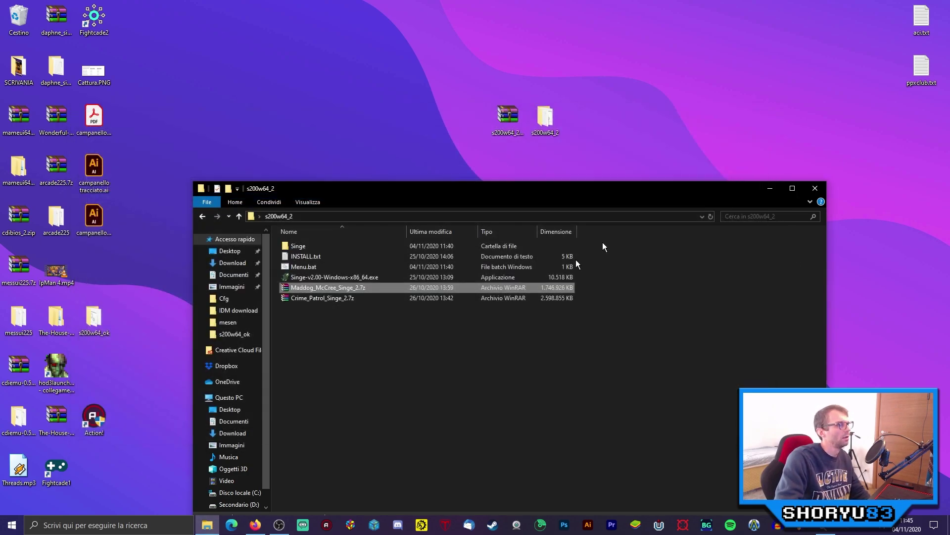
double_click(330, 289)
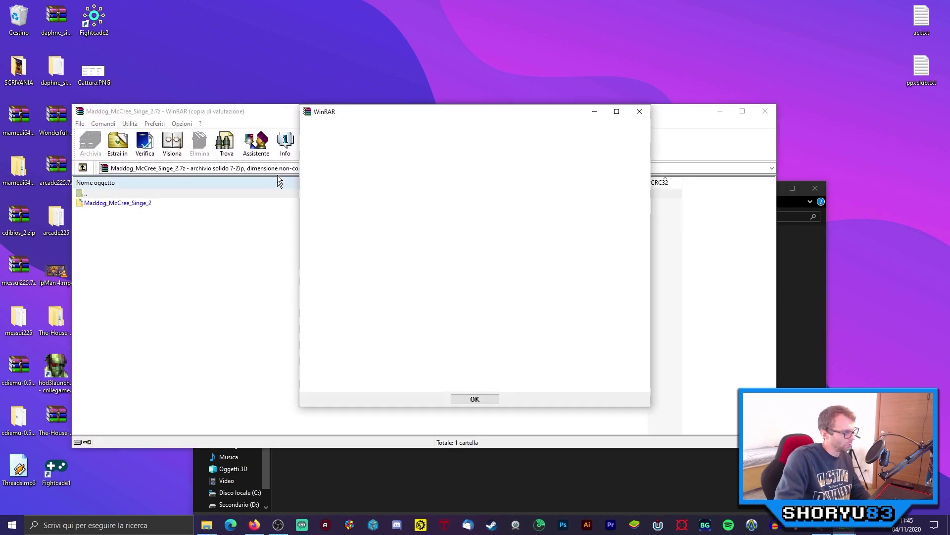
left_click(644, 110)
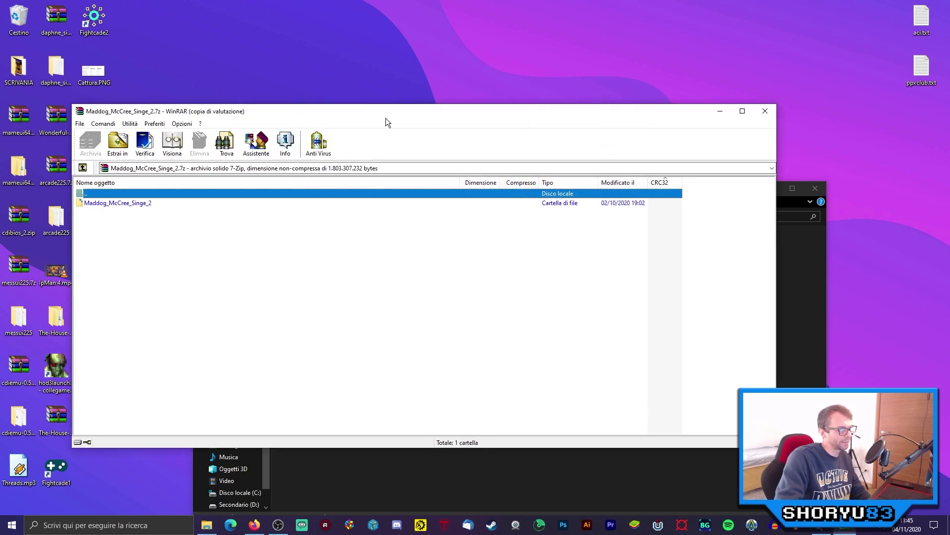
left_click_drag(385, 118, 713, 60)
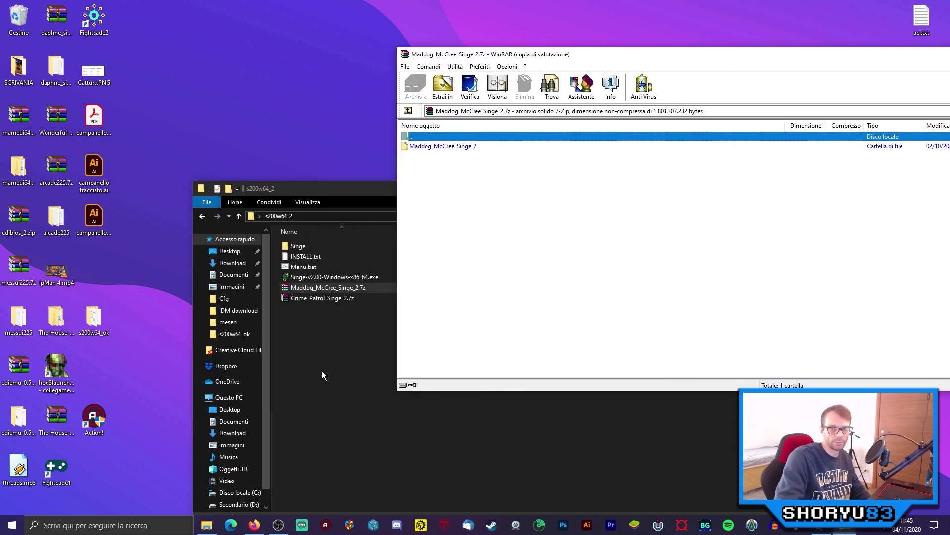
left_click_drag(858, 61, 588, 90)
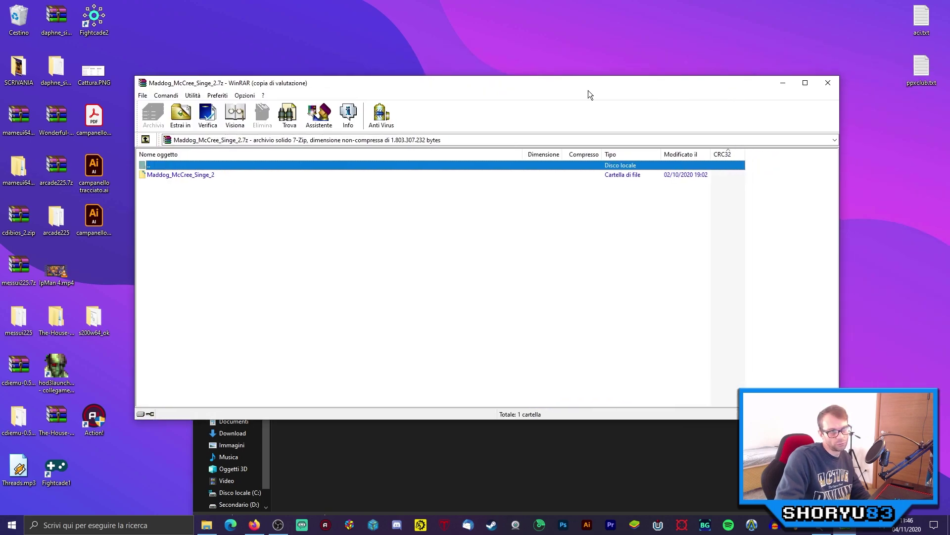
left_click(826, 88)
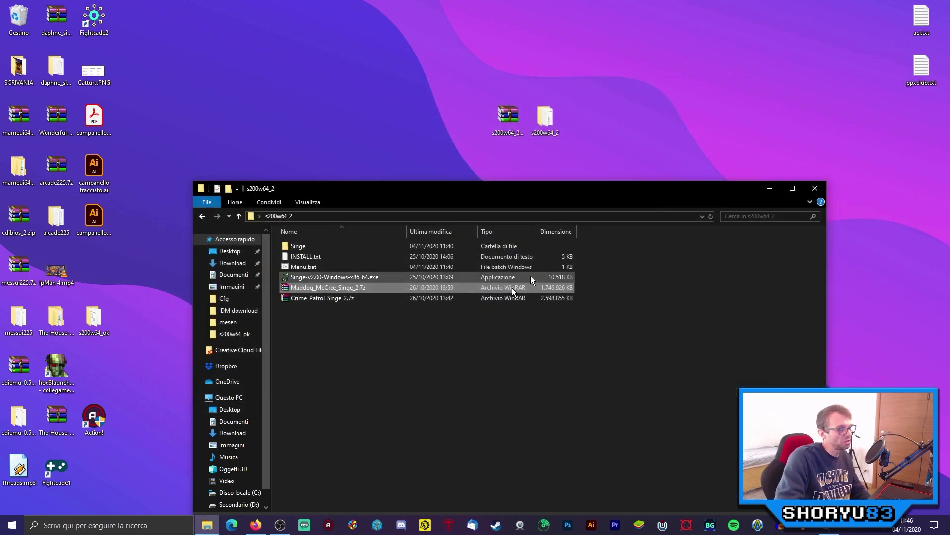
- Extract Maddog_McCree_Singe_2.7z directly into s200w64_2, inspect the contents of the extracted game folder and return to s200w64_2
right_click(342, 288)
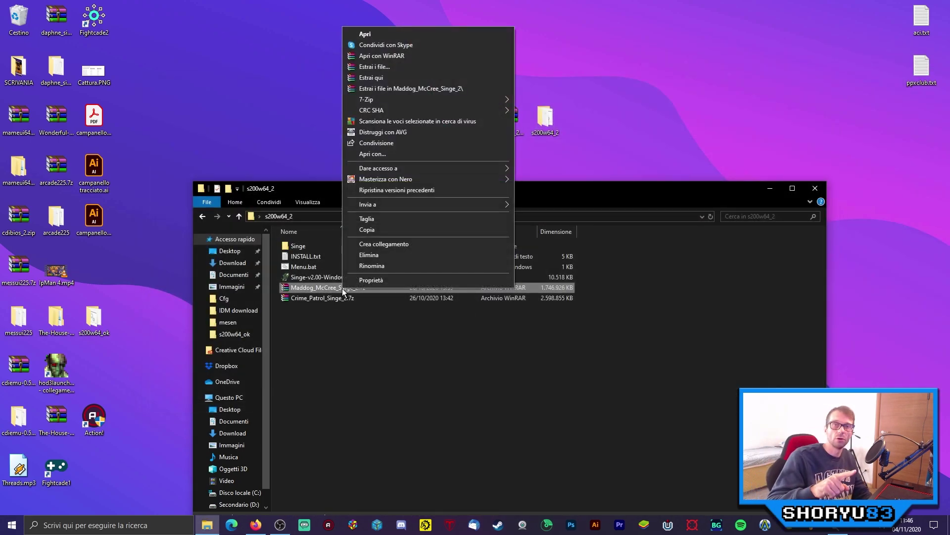
left_click(412, 78)
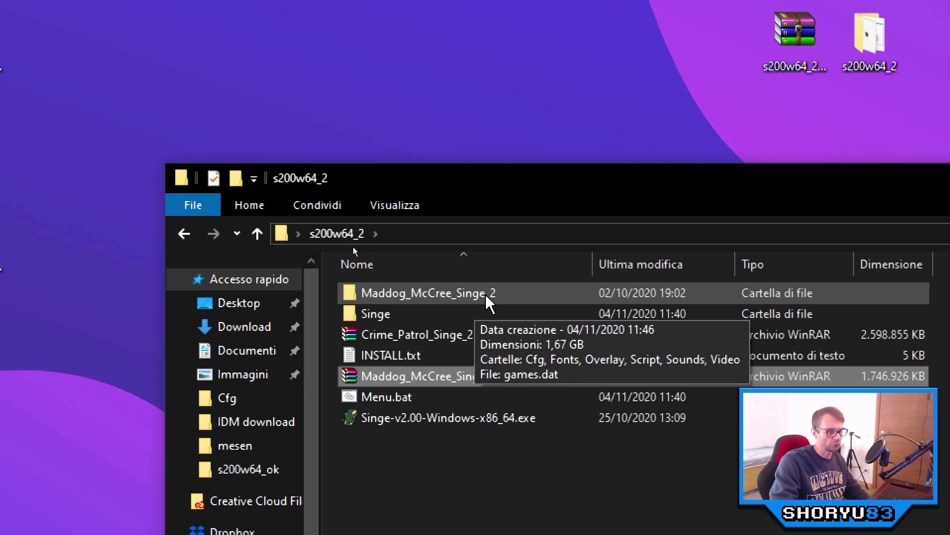
double_click(486, 296)
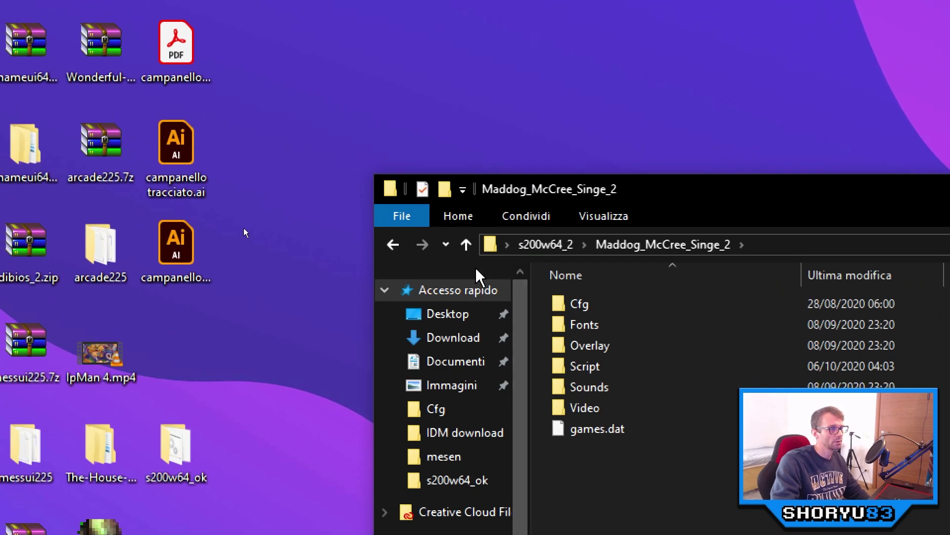
left_click(473, 262)
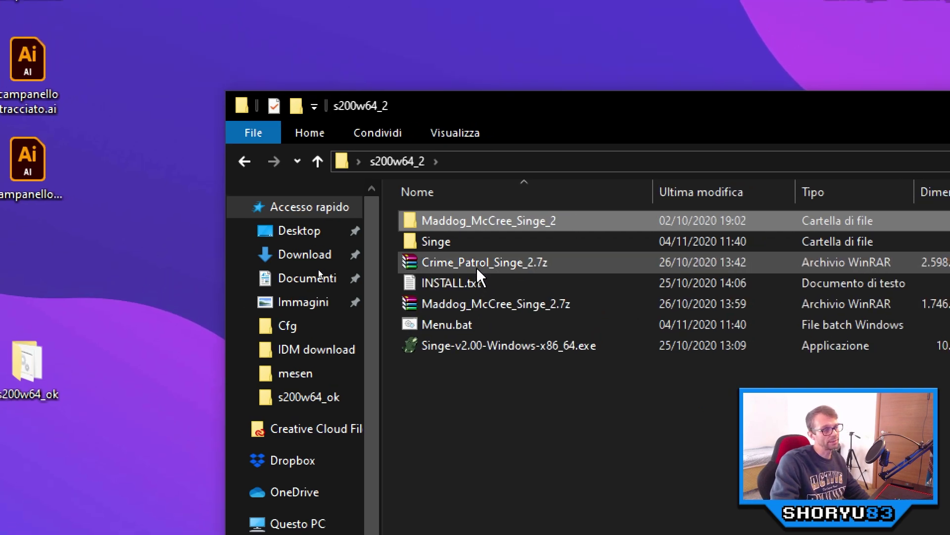
- Extract Crime_Patrol_Singe_2.7z directly into the s200w64_2 folder and clear the file selection
right_click(476, 266)
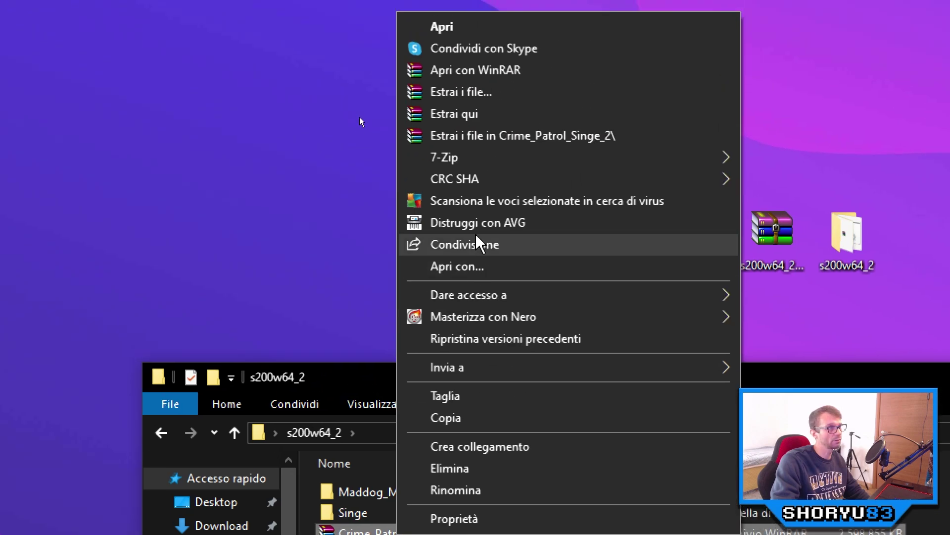
left_click(467, 30)
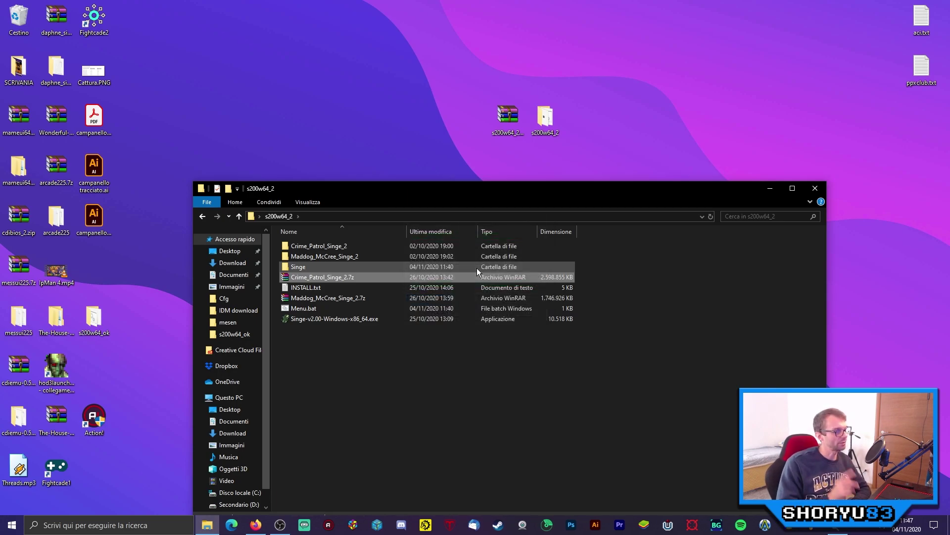
right_click(435, 377)
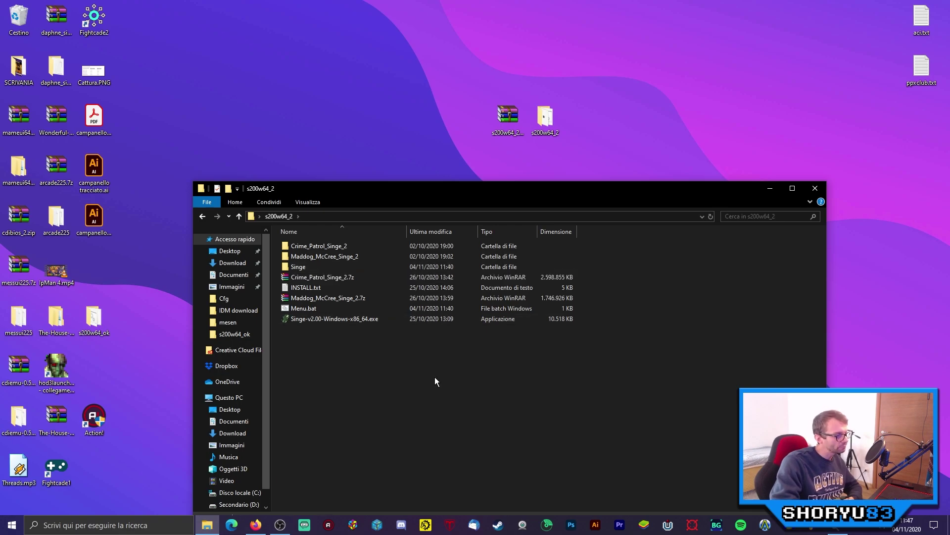
left_click(387, 366)
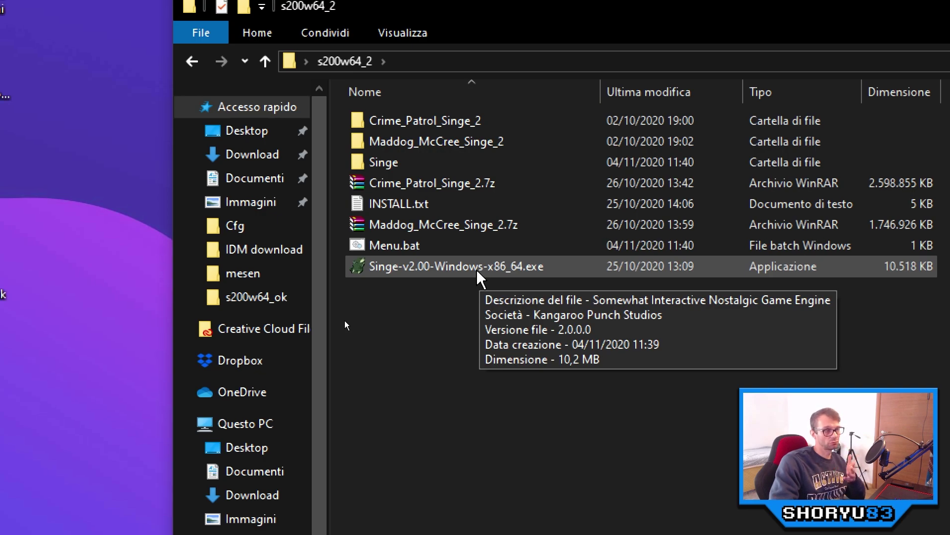
- Run Singe-v2.00-Windows-x86_64.exe again from s200w64_2 and move its console window clear of the desktop icons
double_click(477, 267)
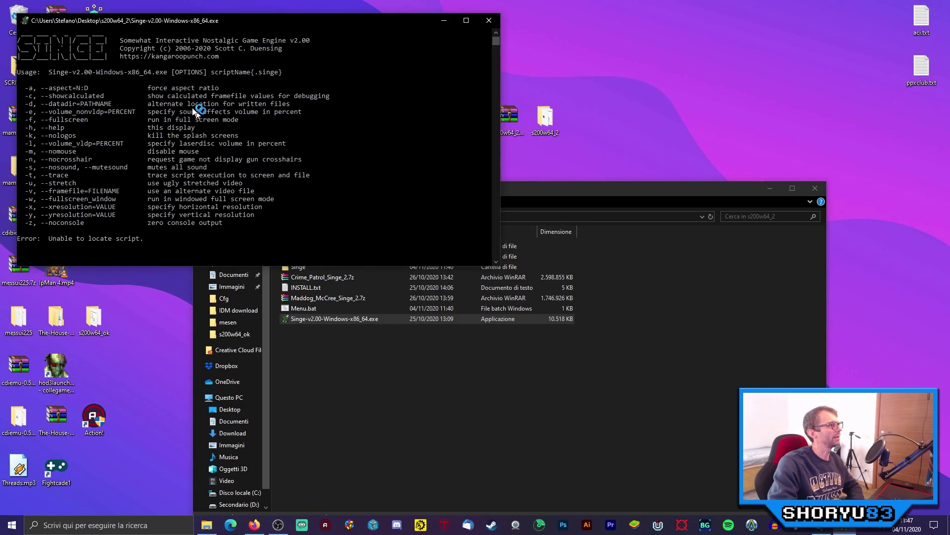
left_click_drag(241, 22, 565, 125)
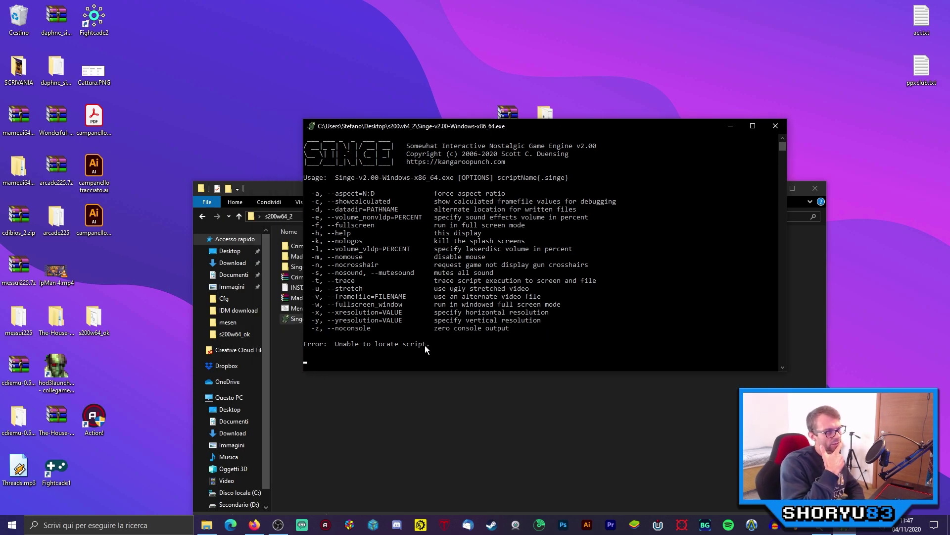